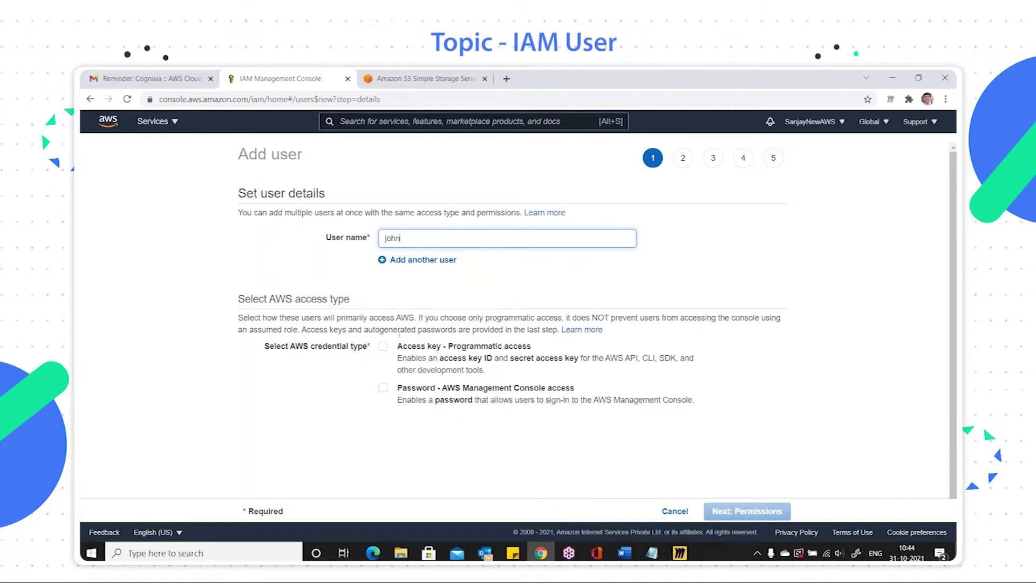
Enable Password - AWS Management Console access for john.
click(383, 388)
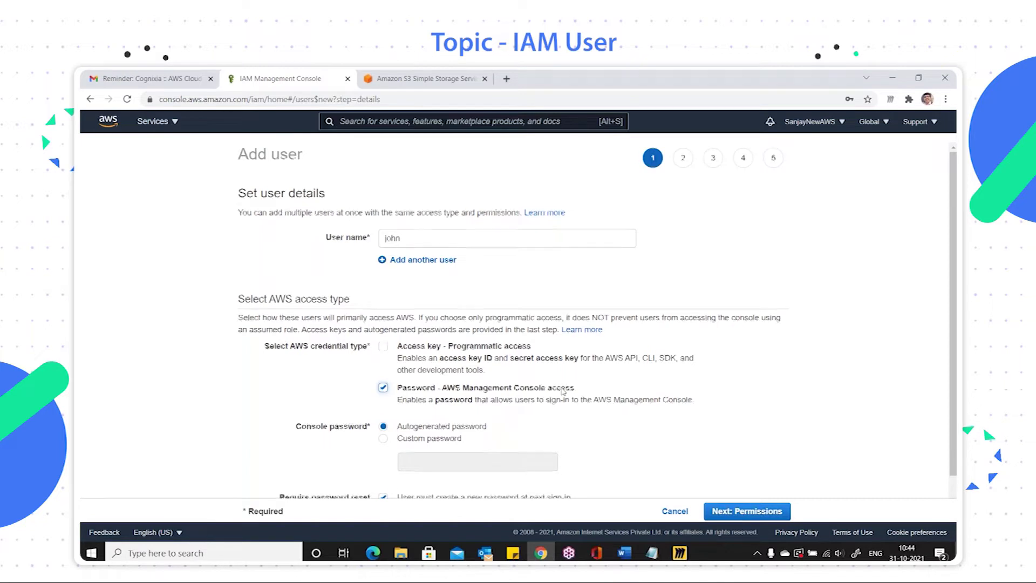
scroll(563, 391, down, 1)
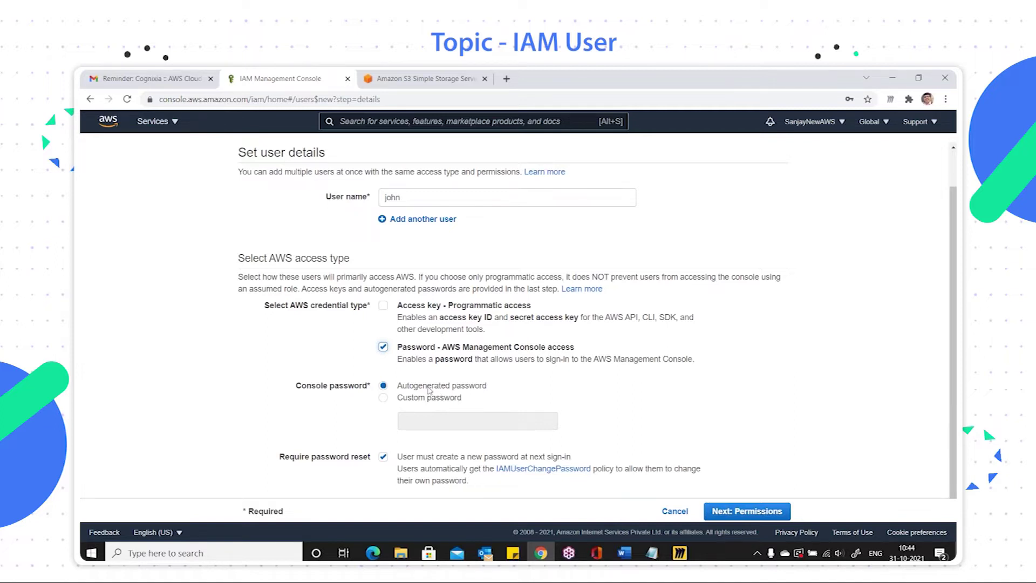
Give john a custom console password and untick Require password reset.
click(416, 402)
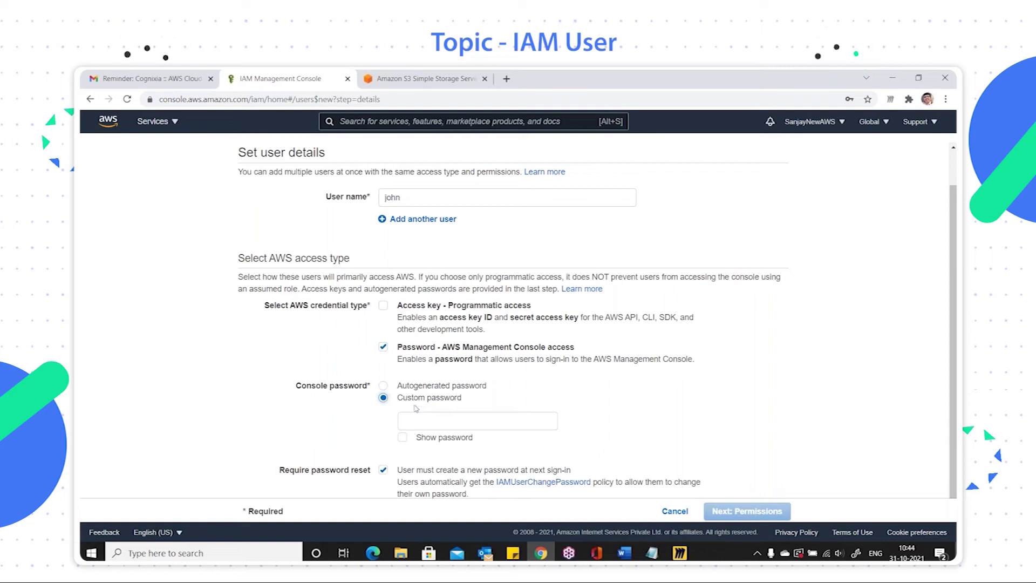
click(425, 419)
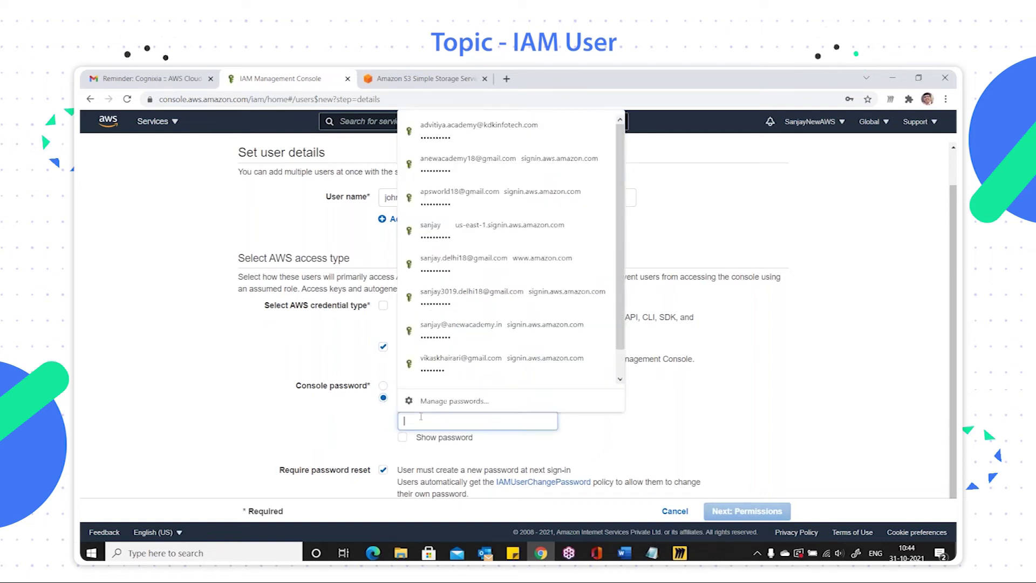
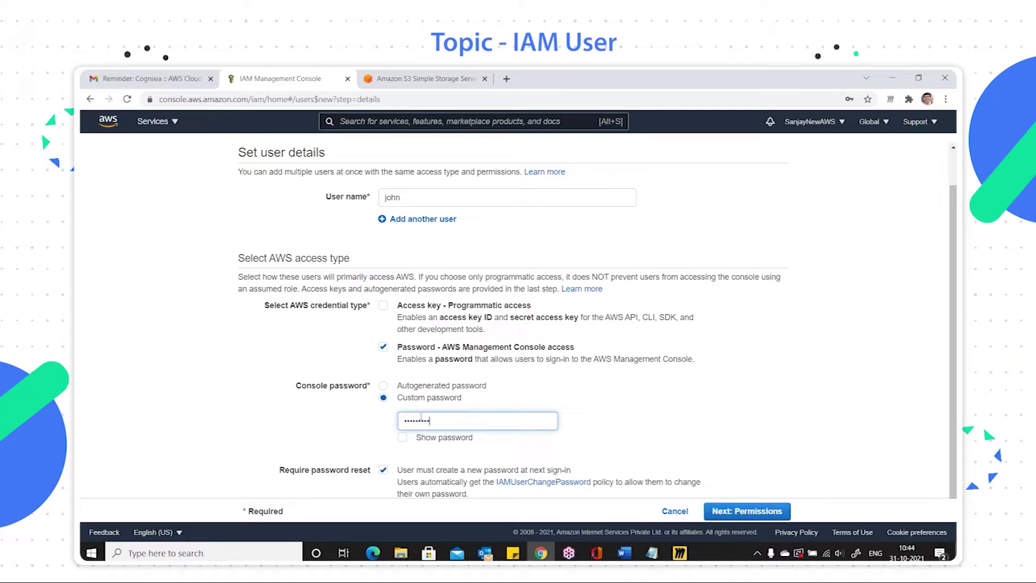
click(402, 437)
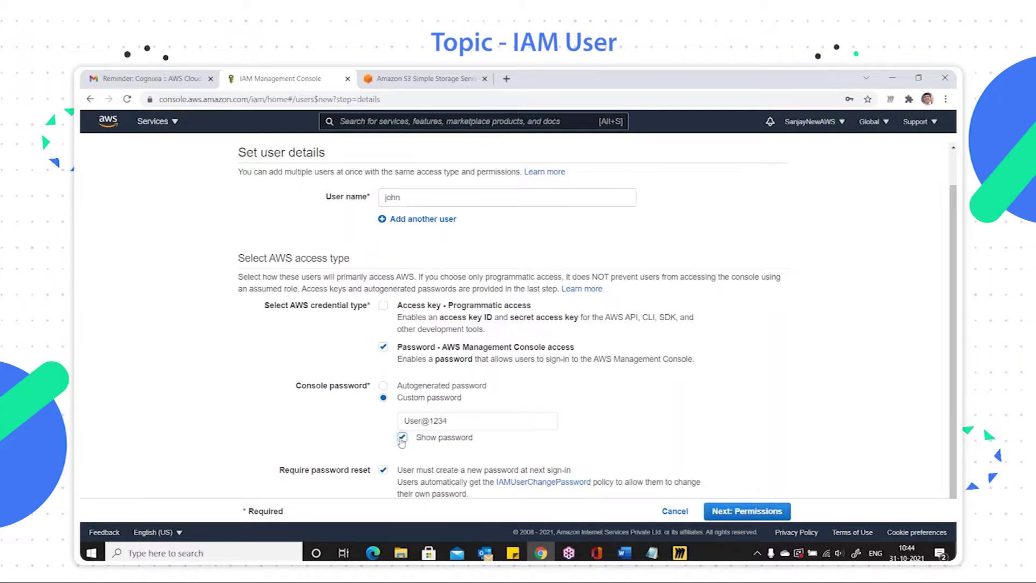
click(402, 438)
scroll(536, 436, down, 1)
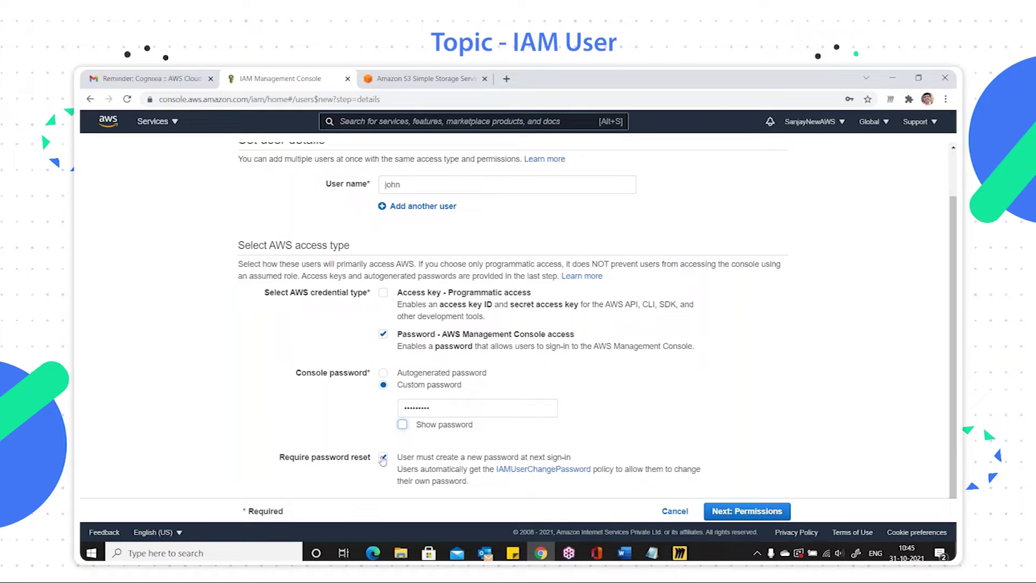
click(382, 458)
Go to the Permissions step and choose Attach existing policies directly.
click(744, 513)
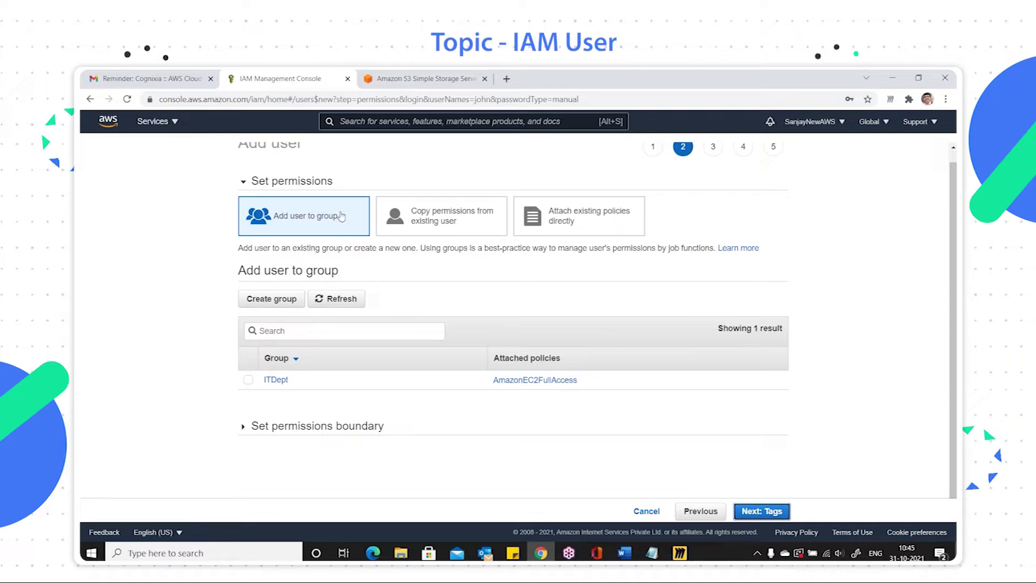
click(474, 225)
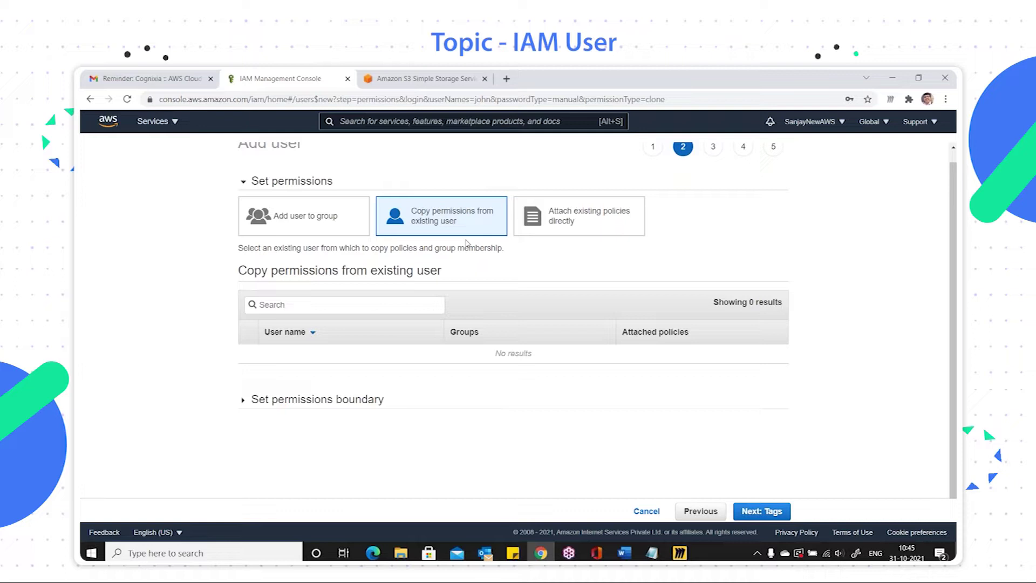
click(596, 216)
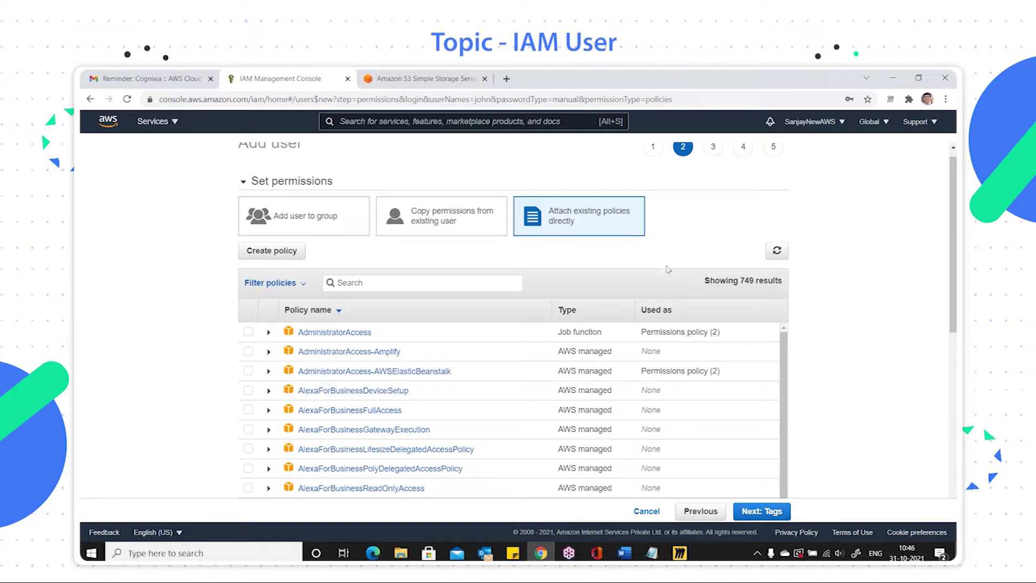
drag(741, 280, 754, 281)
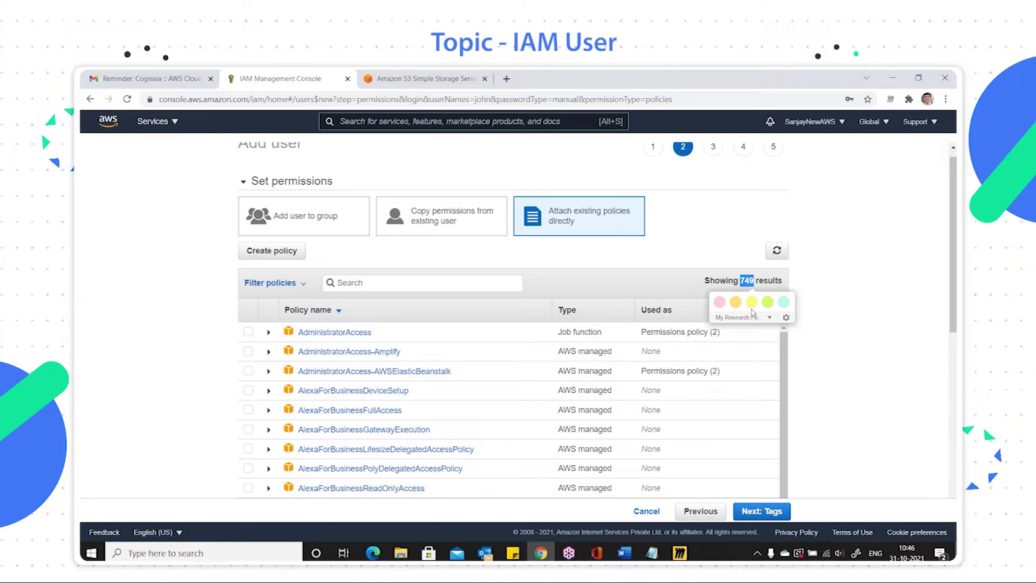
click(174, 337)
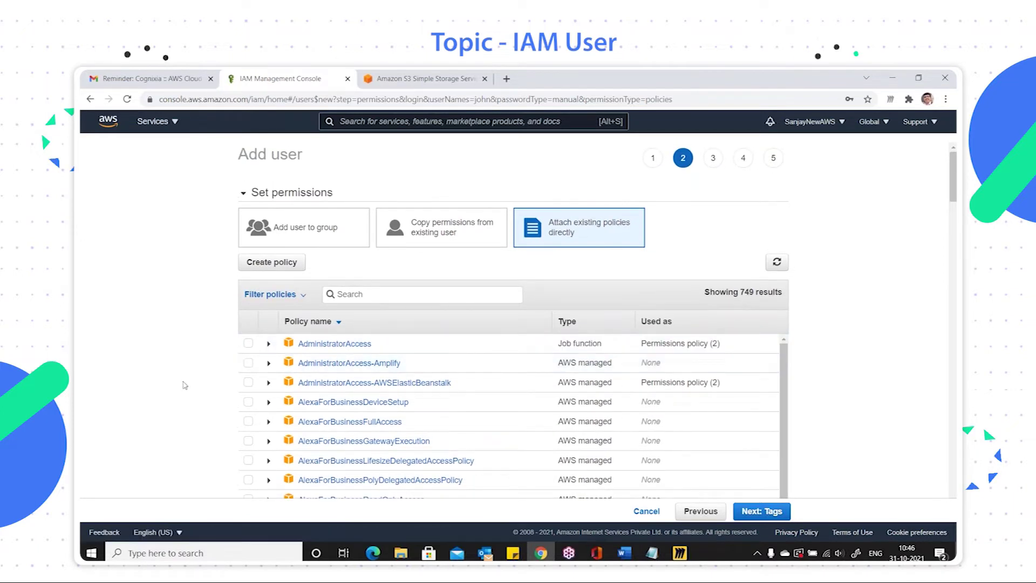
scroll(184, 384, down, 3)
scroll(185, 385, up, 3)
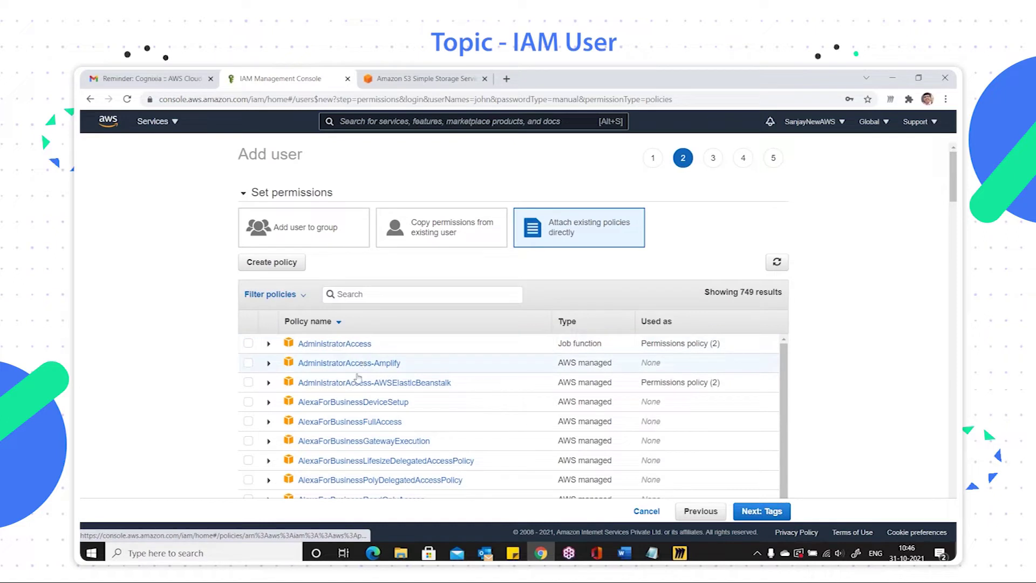
scroll(367, 397, down, 1)
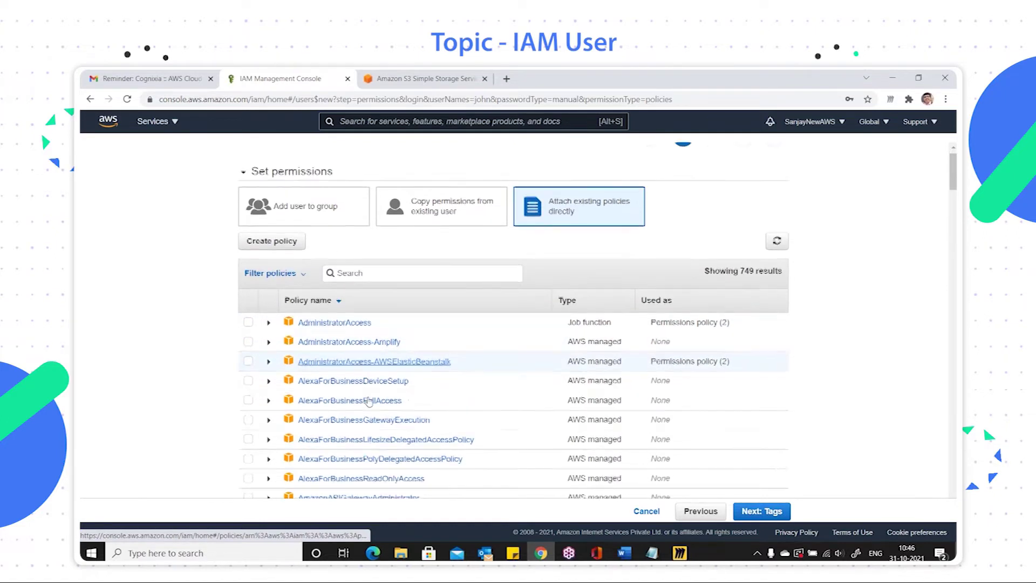
scroll(369, 400, down, 5)
scroll(368, 400, down, 7)
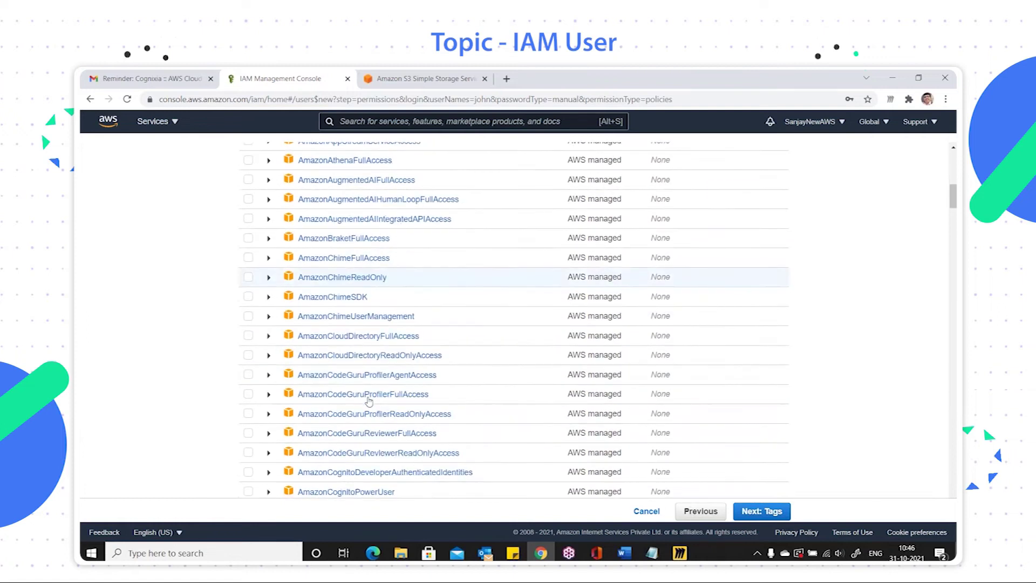
scroll(369, 401, down, 4)
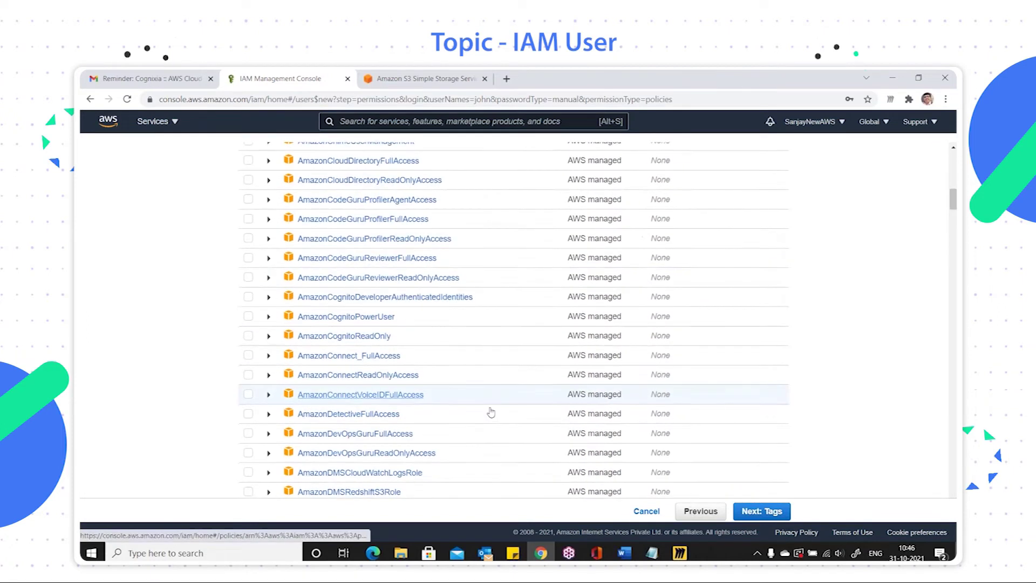
scroll(492, 412, down, 5)
scroll(491, 412, down, 6)
scroll(489, 418, up, 20)
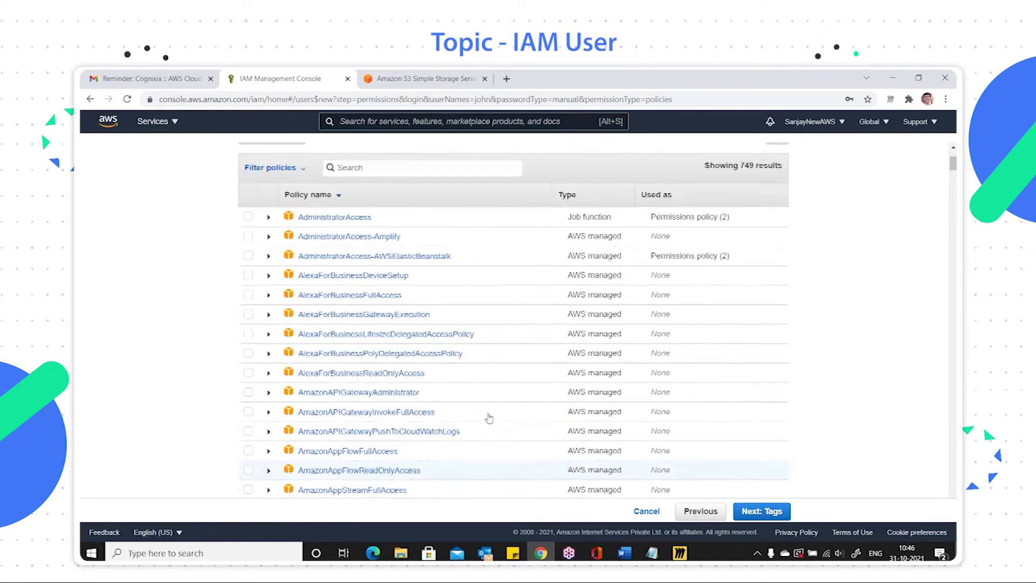
scroll(489, 418, up, 3)
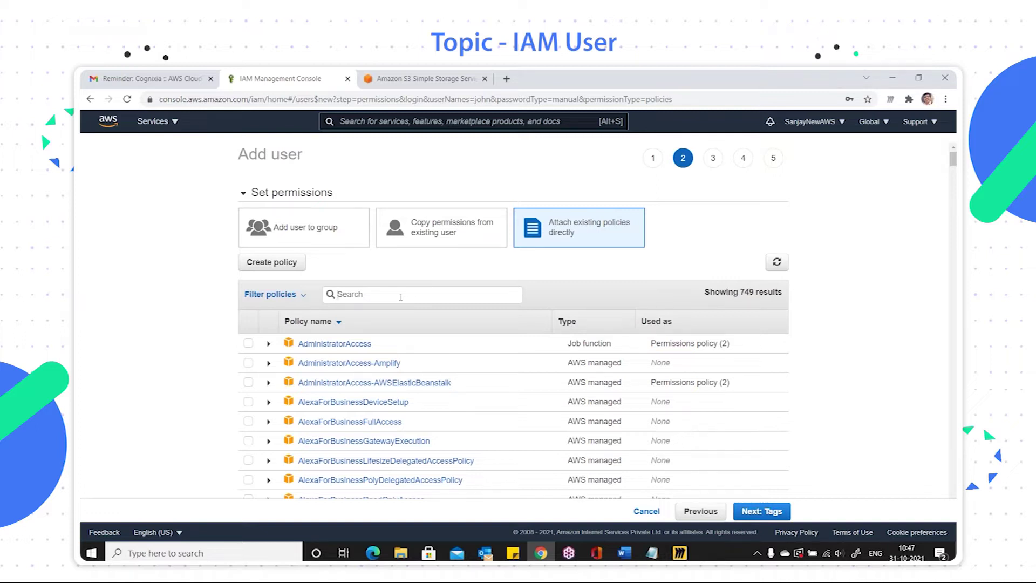
Search policies for 'ec2' and tick AmazonEC2ReadOnlyAccess.
text(ec2)
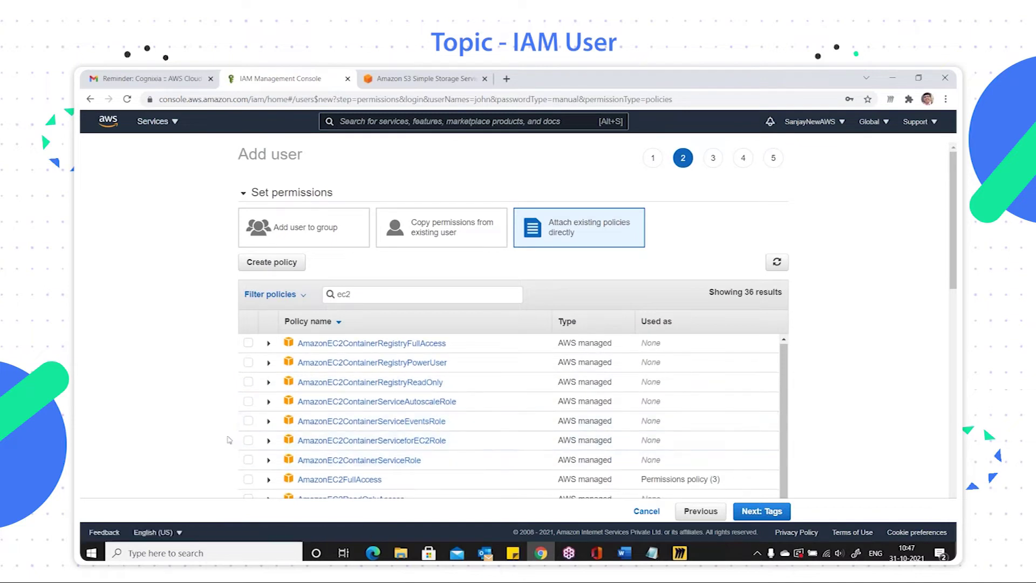
scroll(227, 439, down, 1)
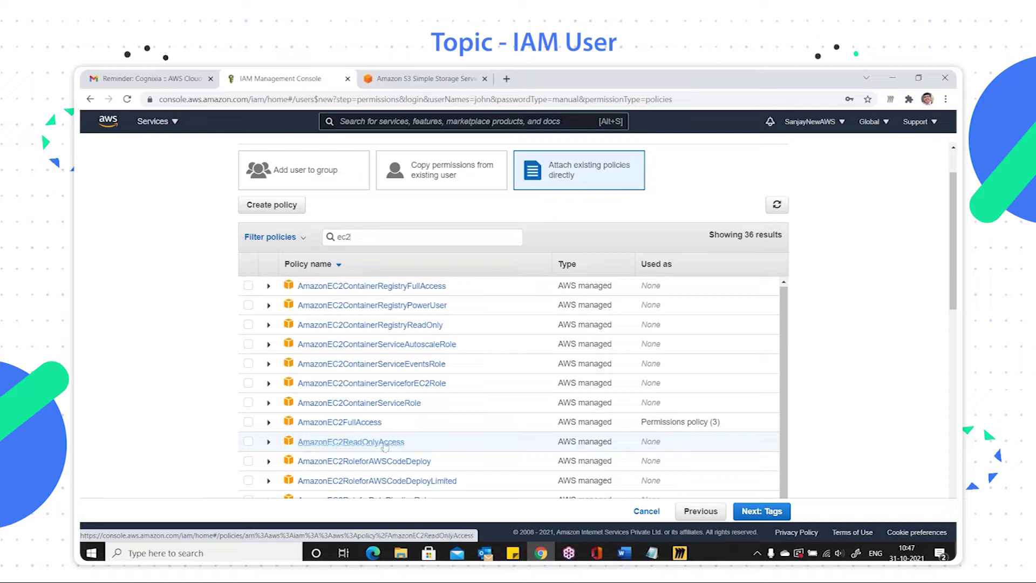
click(249, 444)
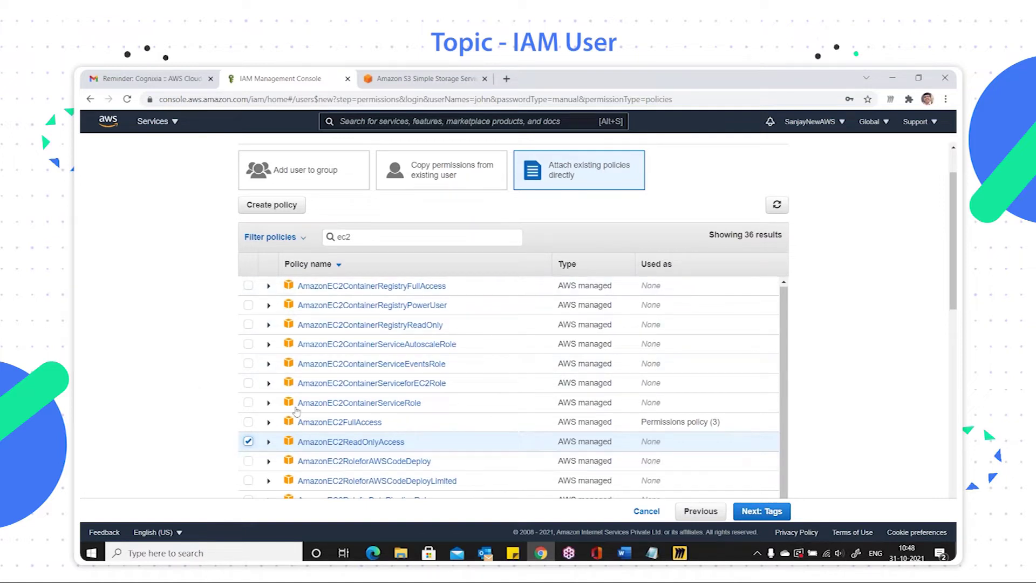
click(348, 236)
drag(348, 236, 303, 239)
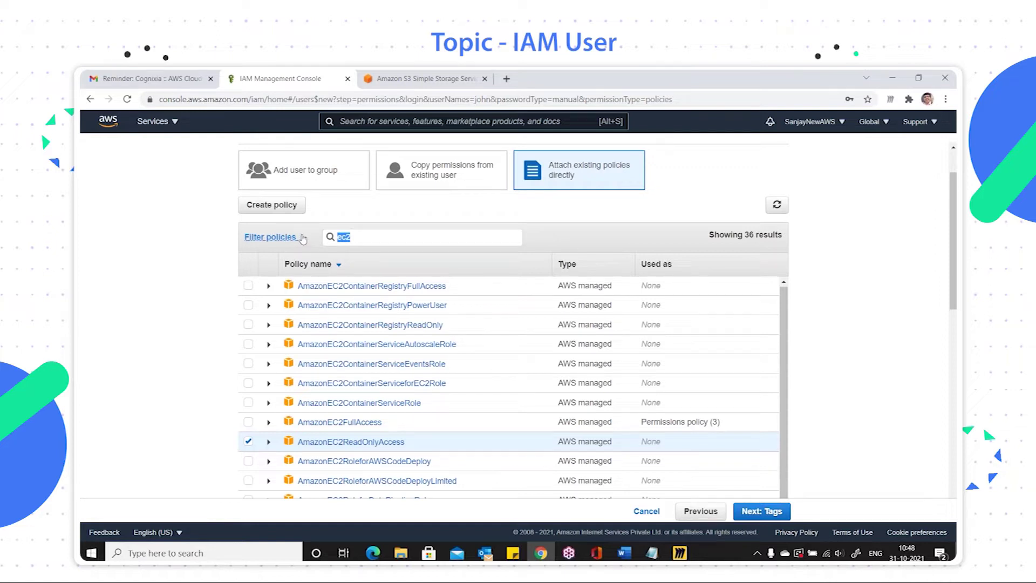
Search 's3' and also attach AmazonS3ReadOnlyAccess to john.
text(s3)
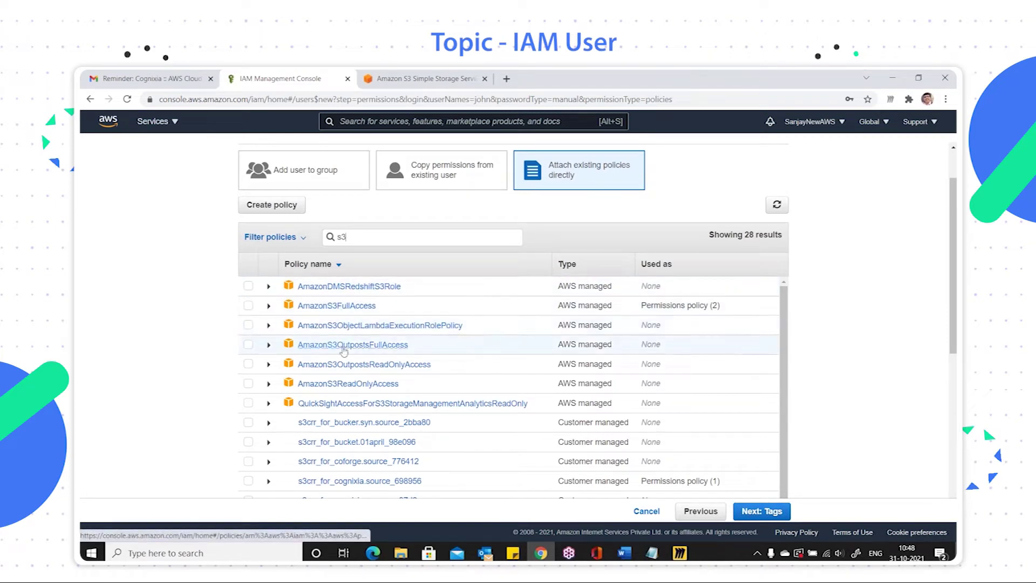
click(249, 385)
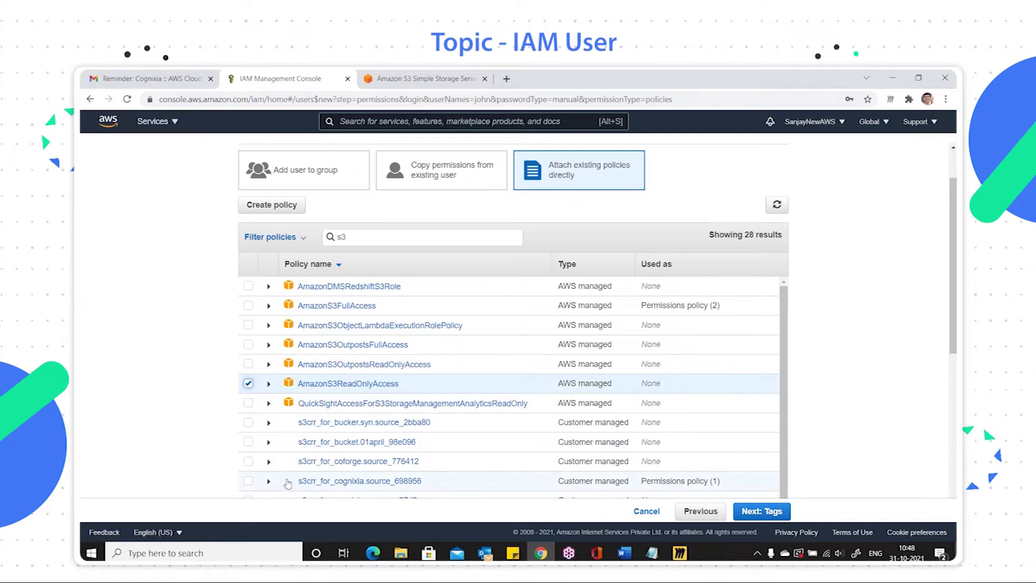
click(761, 513)
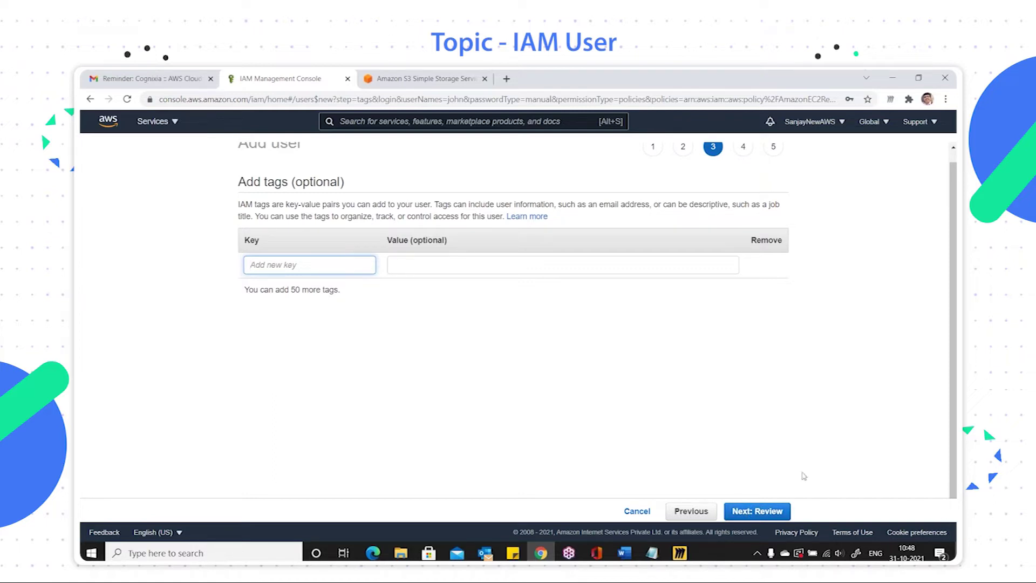
Add a tag with key Team, replacing Name, and value Monitoring.
click(328, 266)
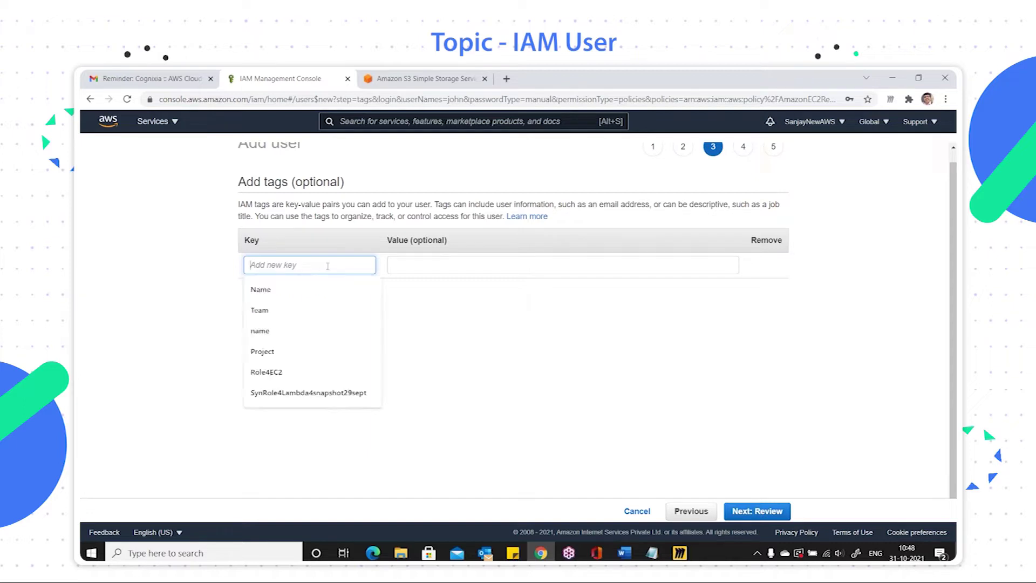
text(Name)
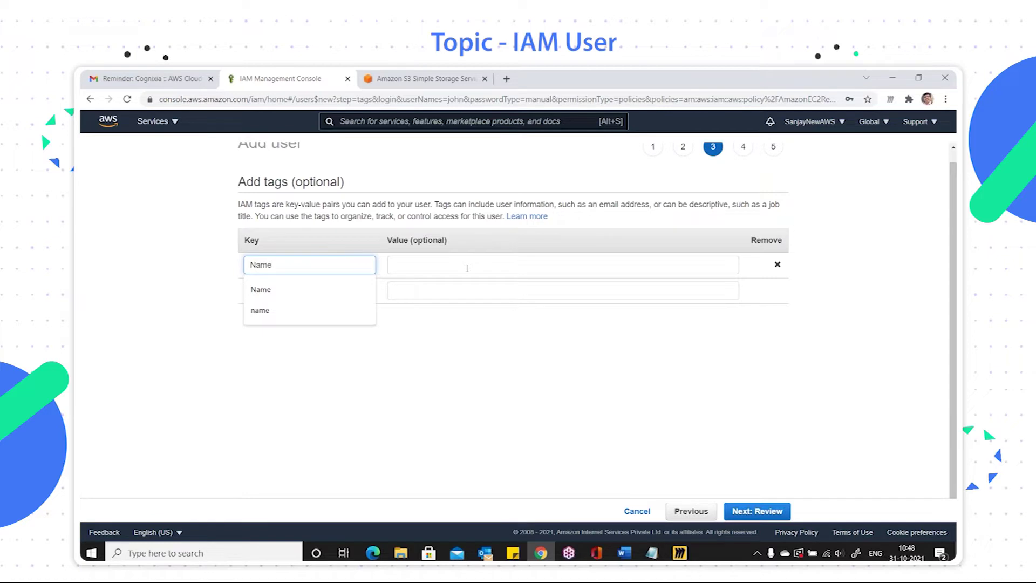
click(453, 267)
click(318, 257)
key(ctrl+a)
text(Team)
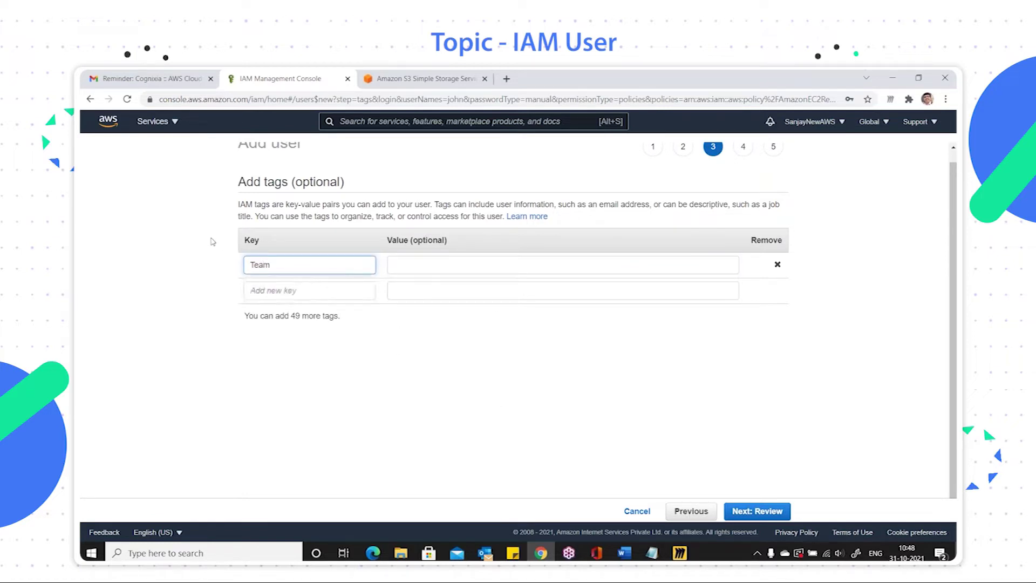
click(405, 264)
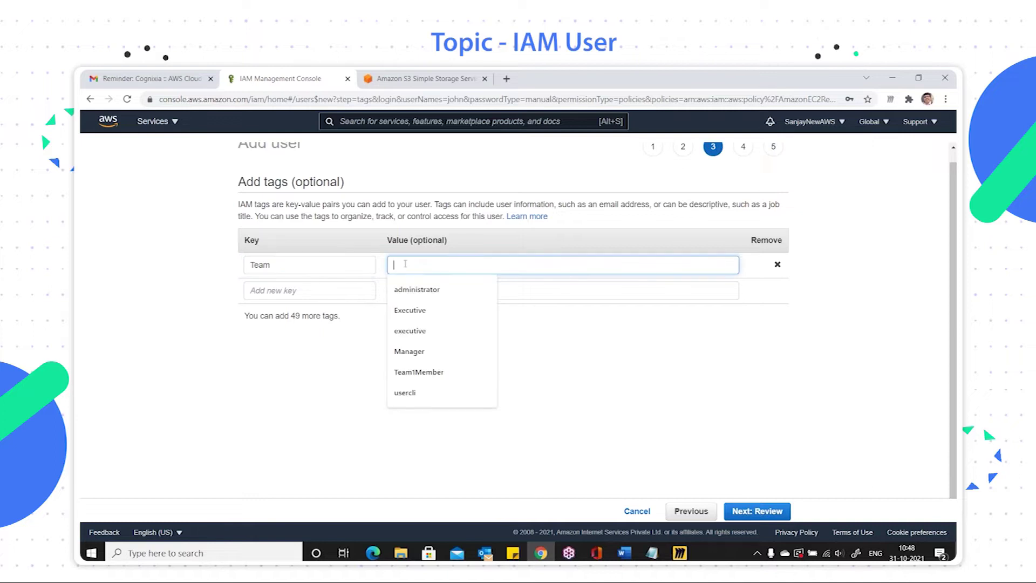
text(Mah)
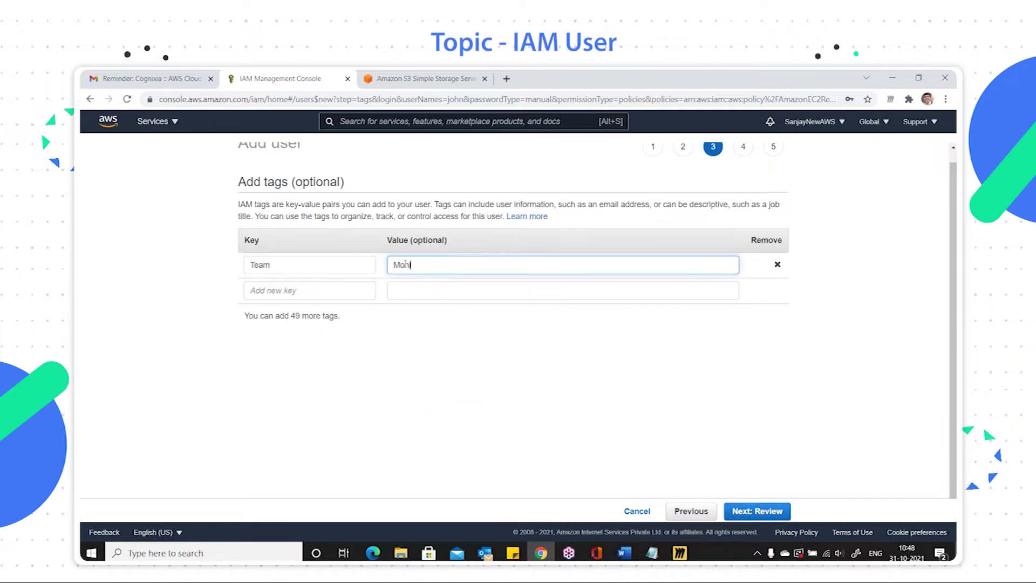
text(itoring)
Review john's user name, both read-only policies and the Team tag.
click(761, 516)
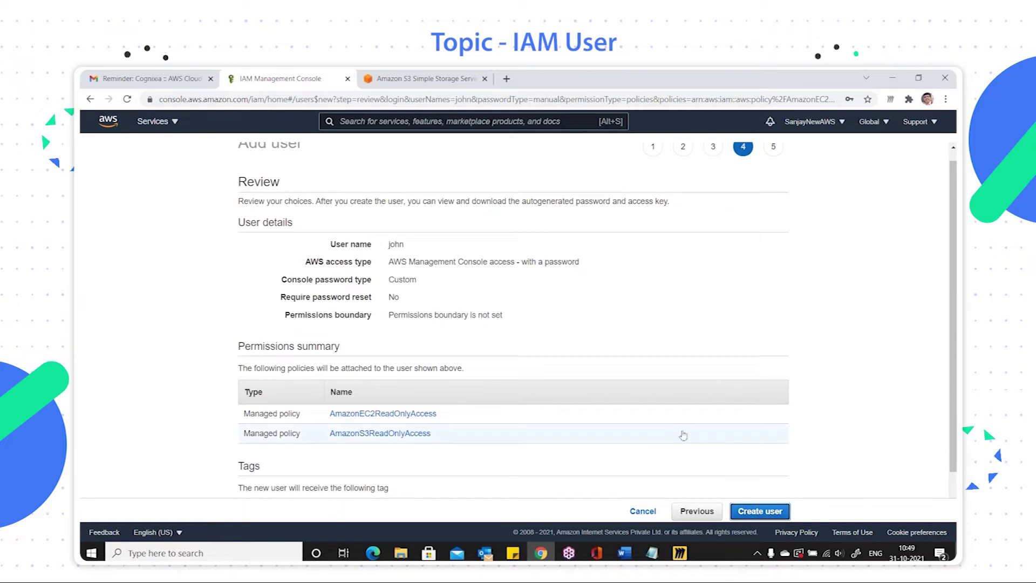
scroll(682, 435, down, 1)
scroll(683, 435, up, 2)
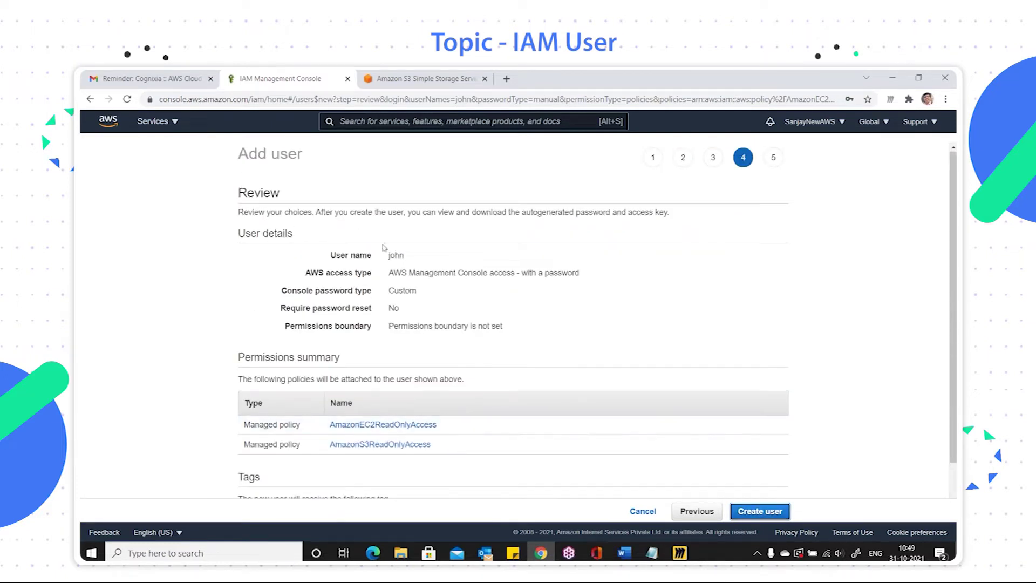
drag(387, 254, 408, 257)
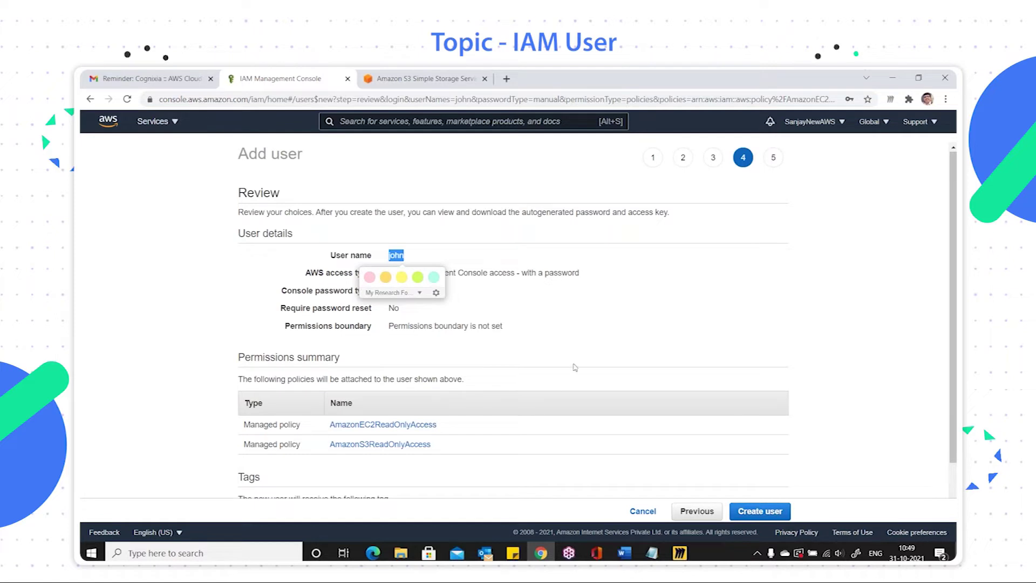
scroll(574, 368, down, 1)
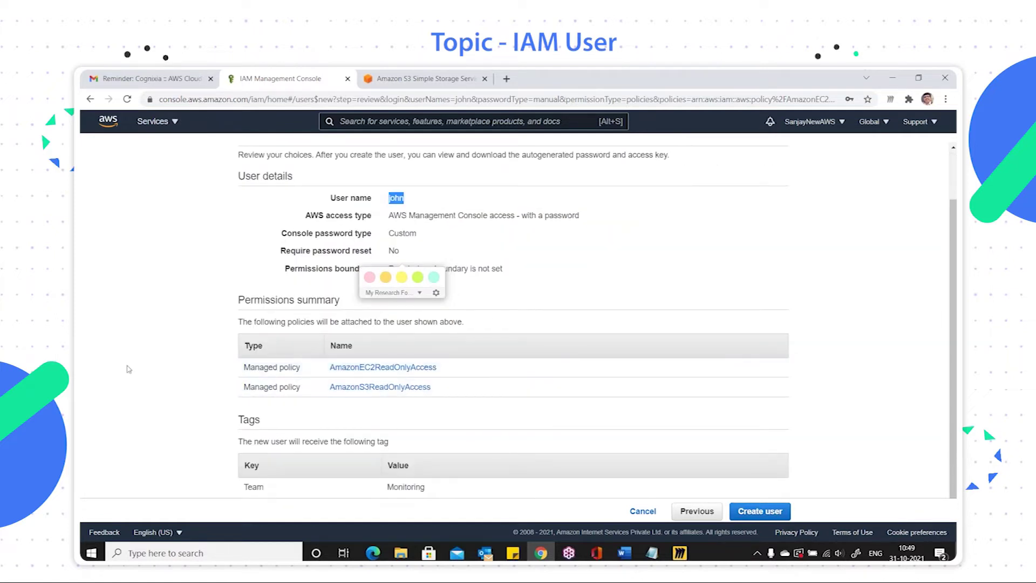
click(130, 369)
drag(196, 368, 477, 396)
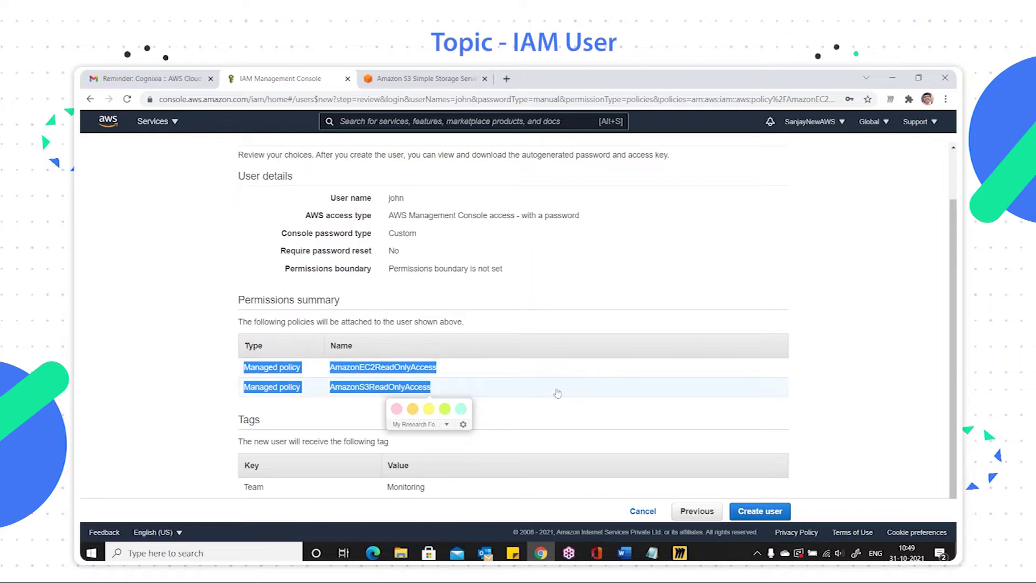
click(574, 411)
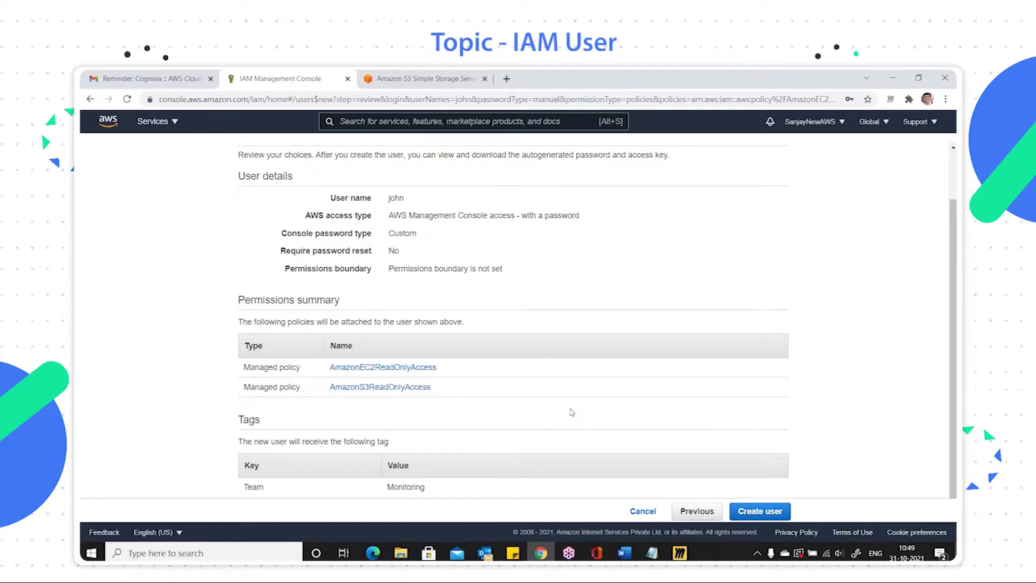
Create user john, copy the console sign-in URL, and close the Success page.
click(757, 513)
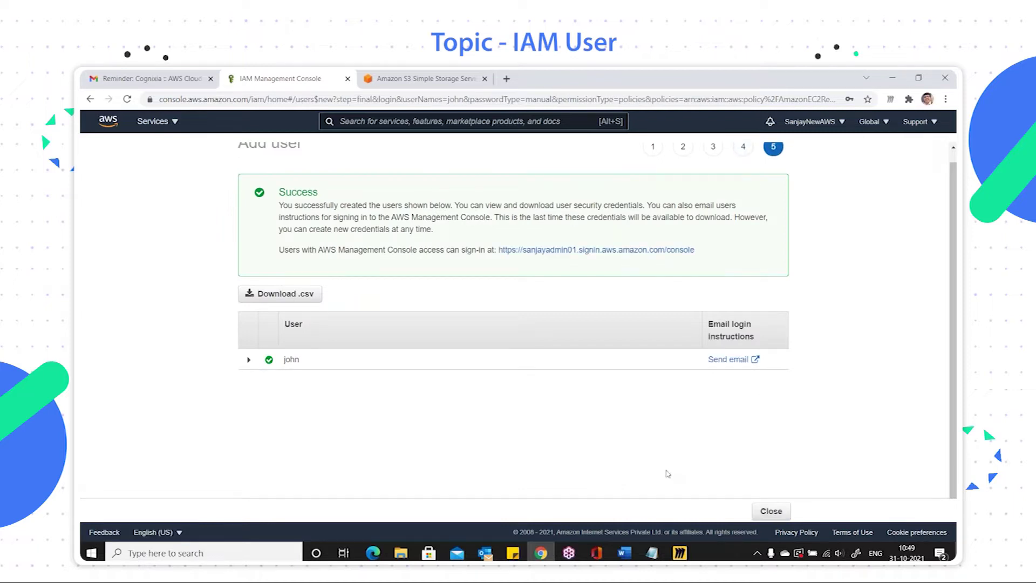
drag(701, 250, 604, 242)
drag(509, 244, 498, 249)
key(ctrl+c)
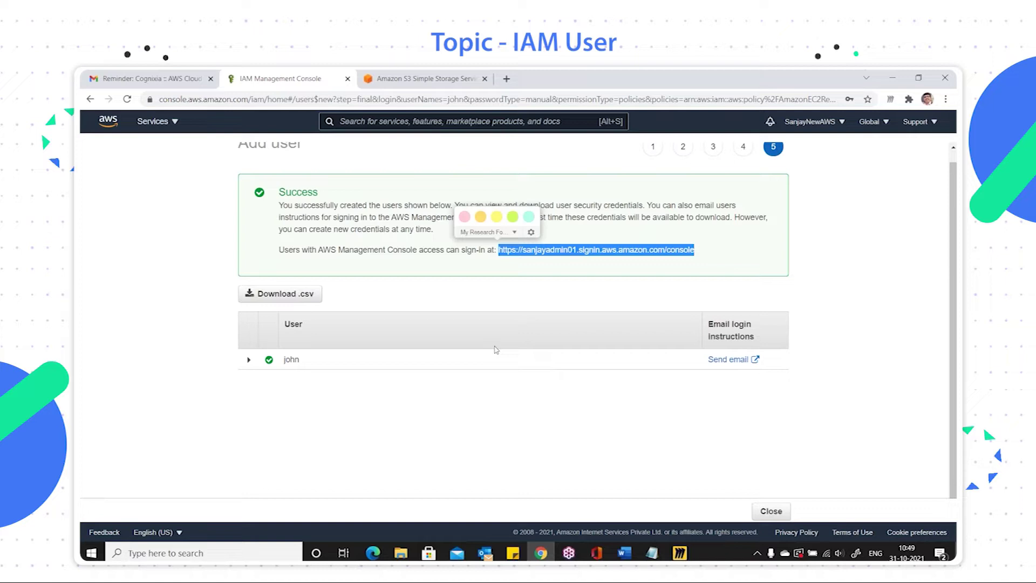
click(766, 511)
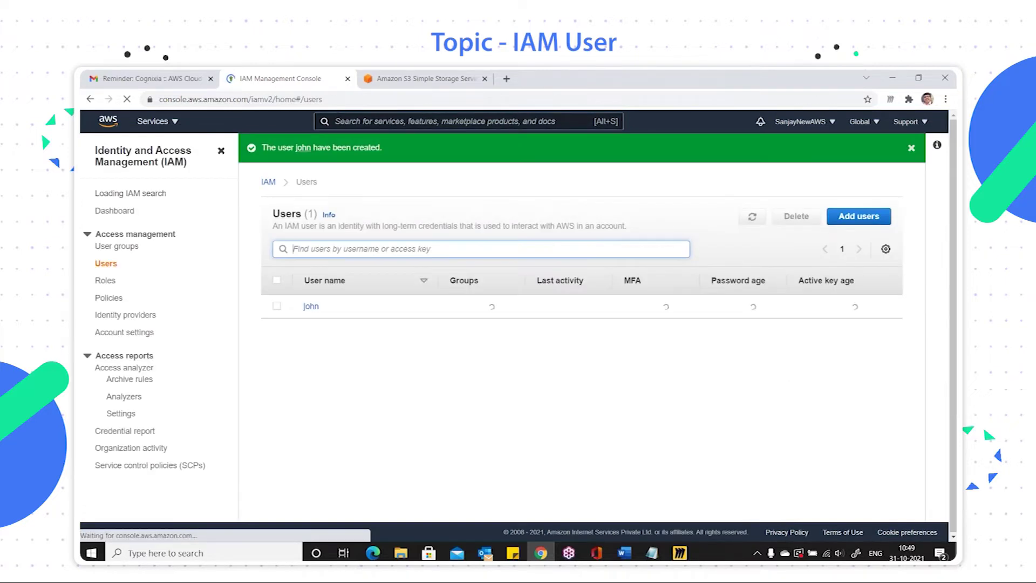
Select john in the Users table and open a new Edge window.
click(276, 306)
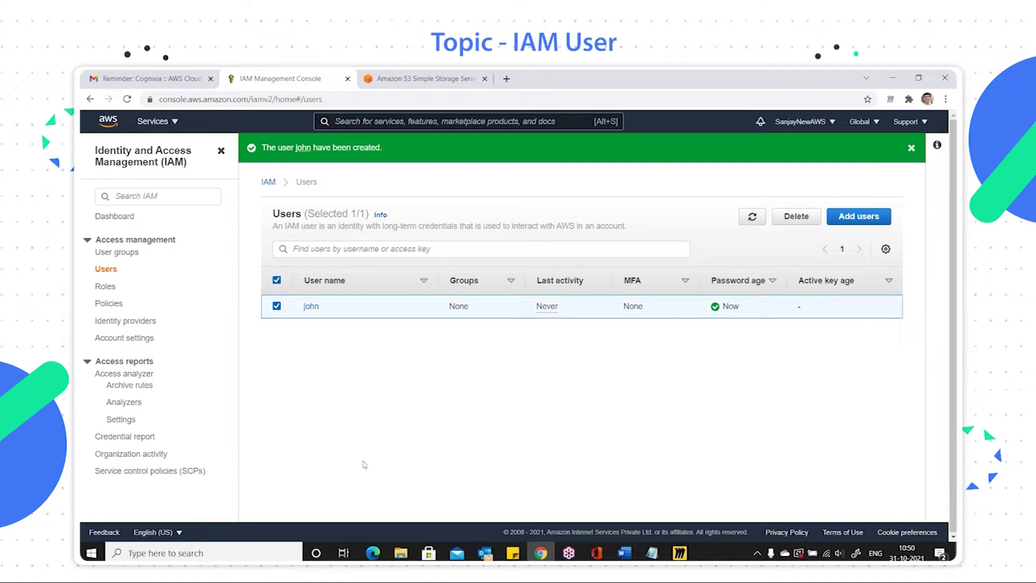
click(373, 553)
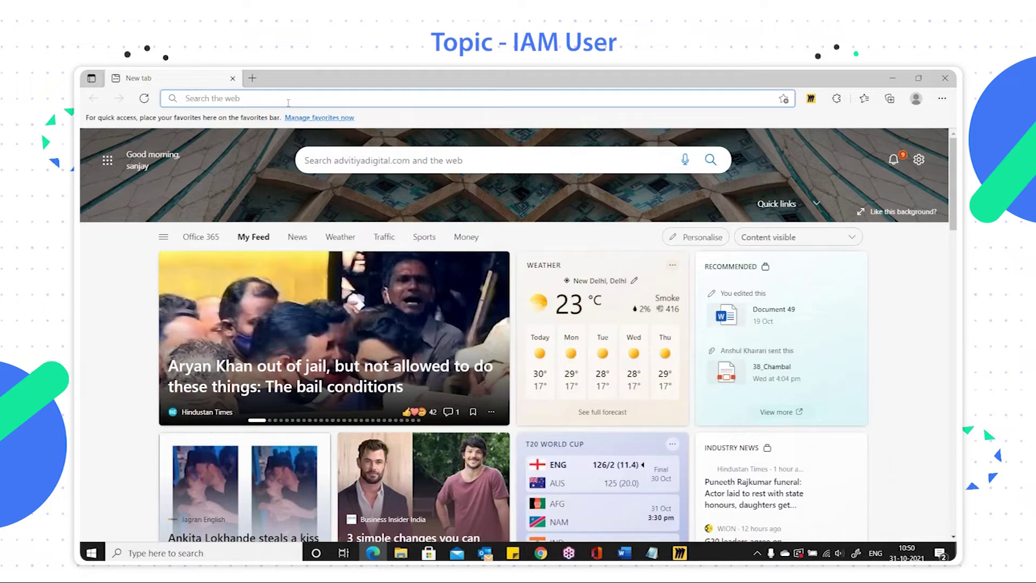
Paste the console sign-in URL into Edge's address bar and load it.
key(ctrl+v)
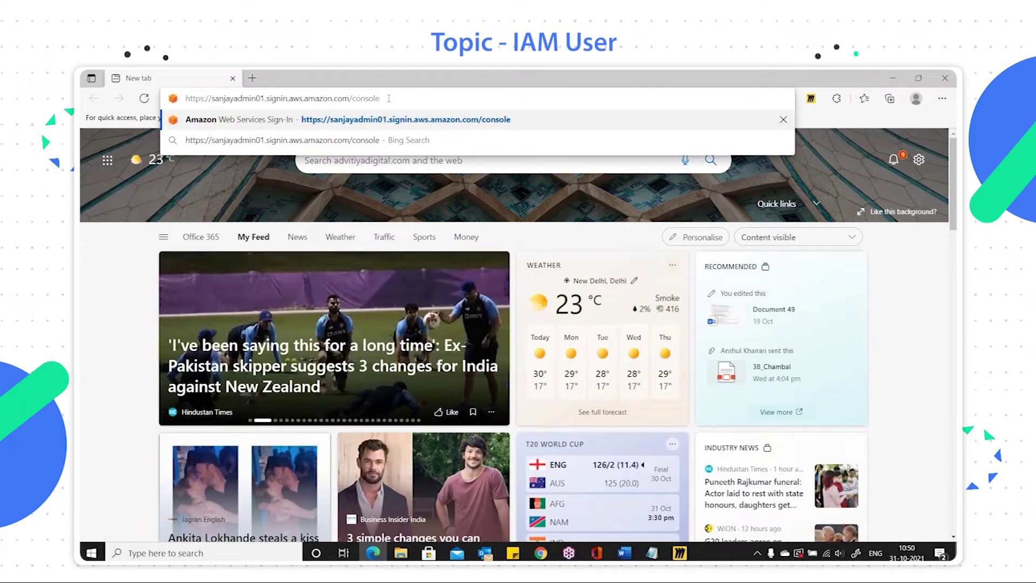
key(Return)
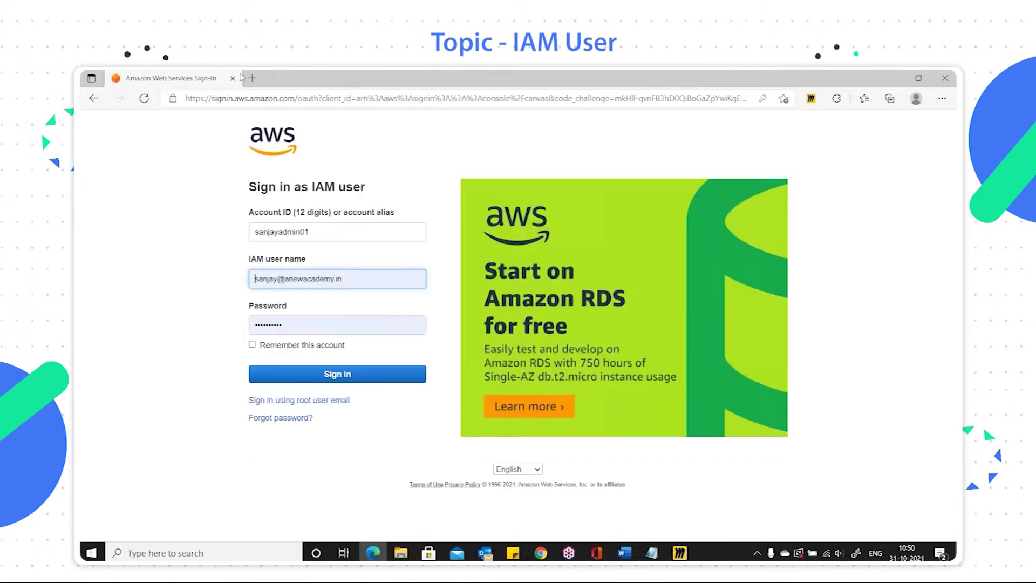
Sign in as the new IAM user with its user name and password.
drag(364, 275, 201, 250)
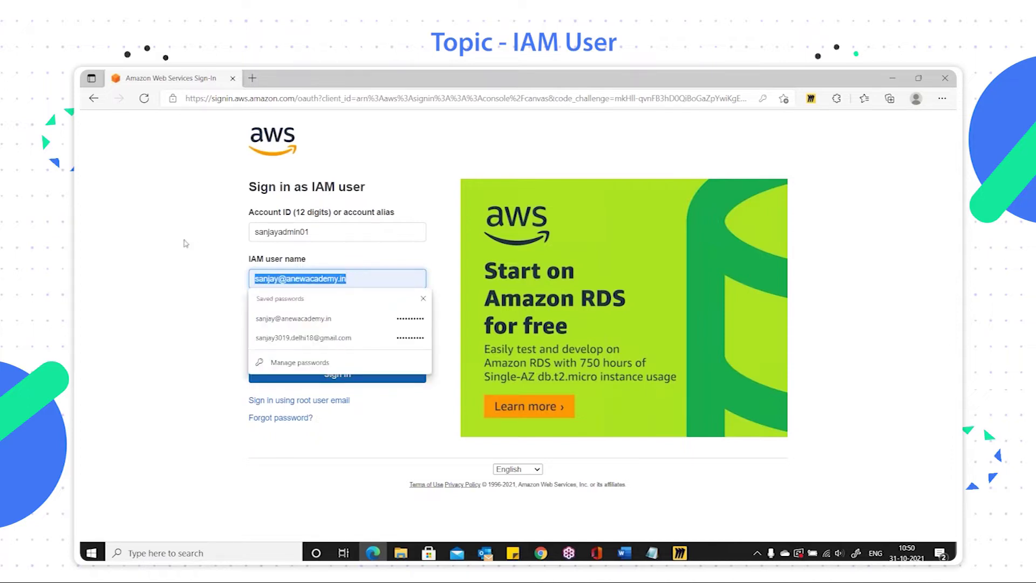
text(john)
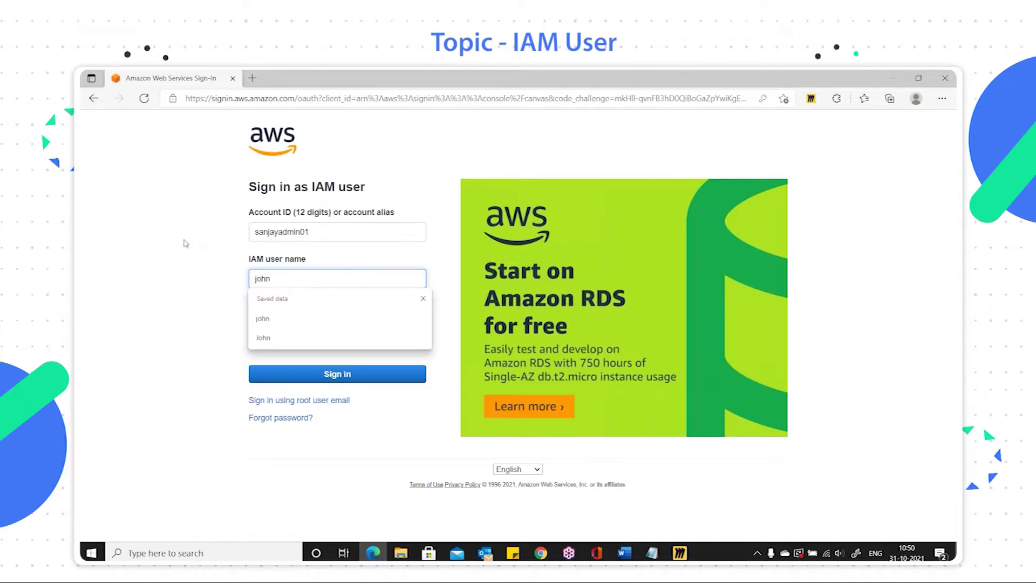
key(Down)
key(Return)
double_click(295, 324)
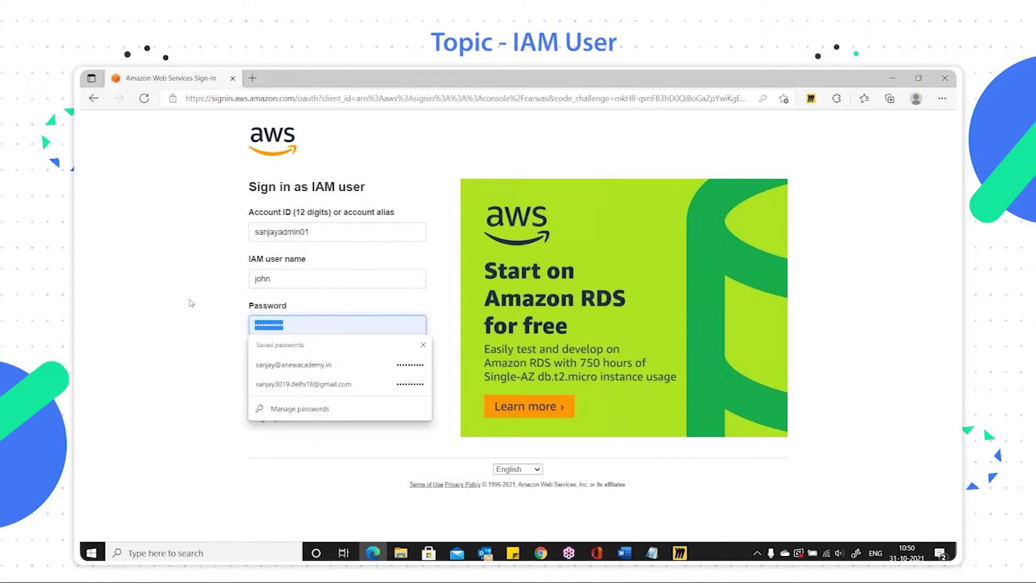
text(••••)
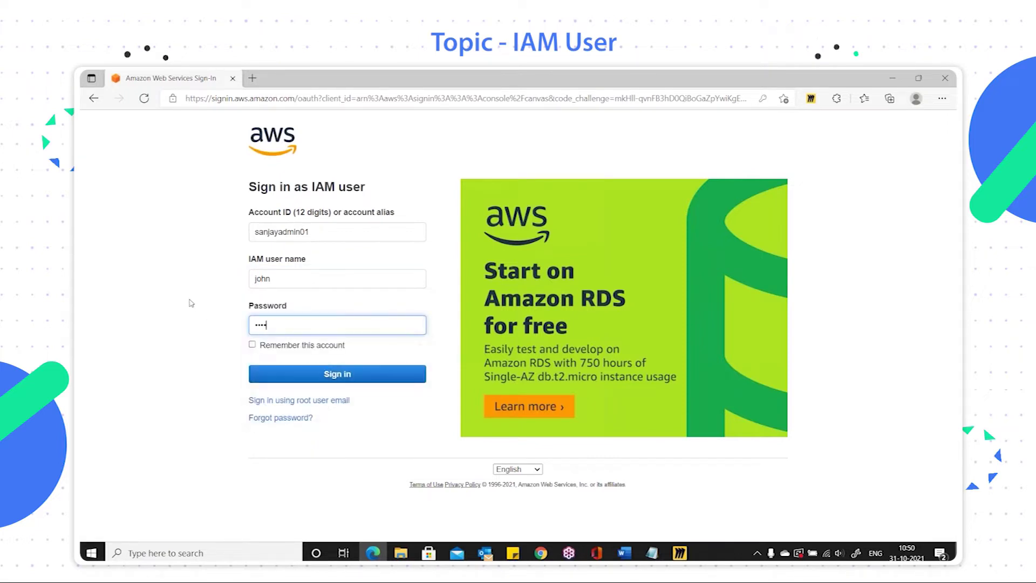
text(•••••)
click(354, 378)
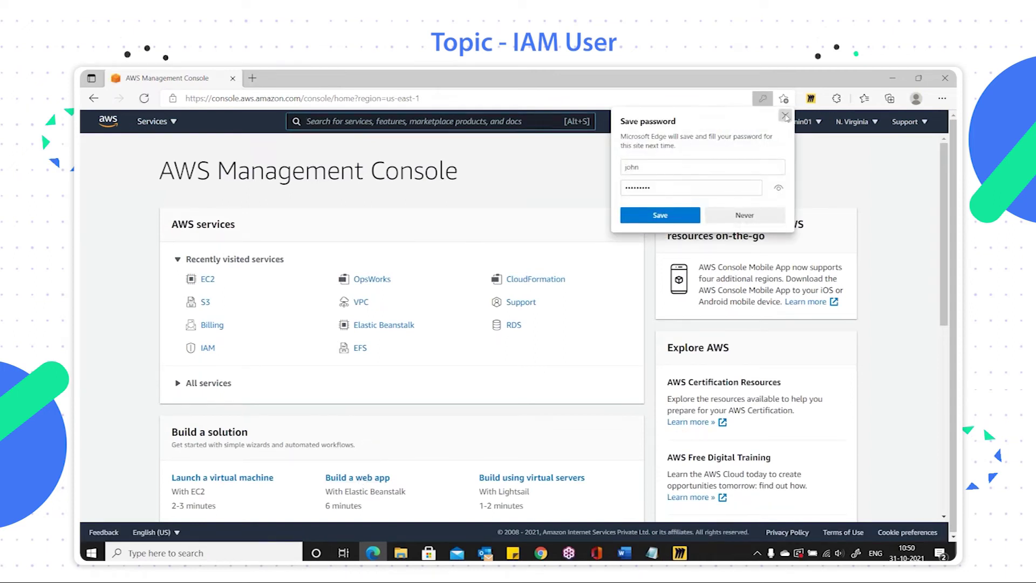
Close Edge's Save password popup so the console home page is unobstructed.
click(786, 116)
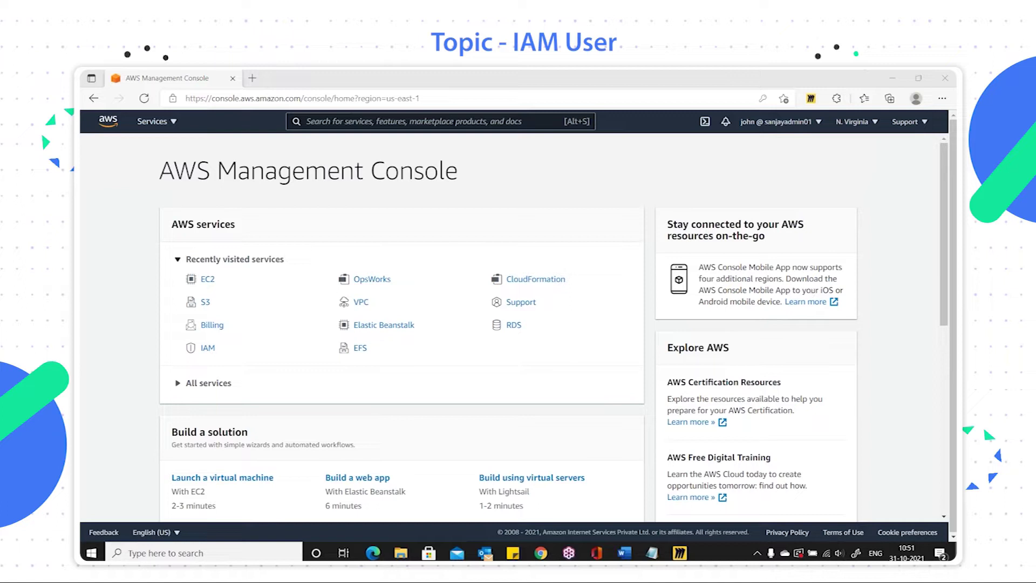
Go to EC2 from recently visited services and show the details of stopped instance VM1.
click(209, 280)
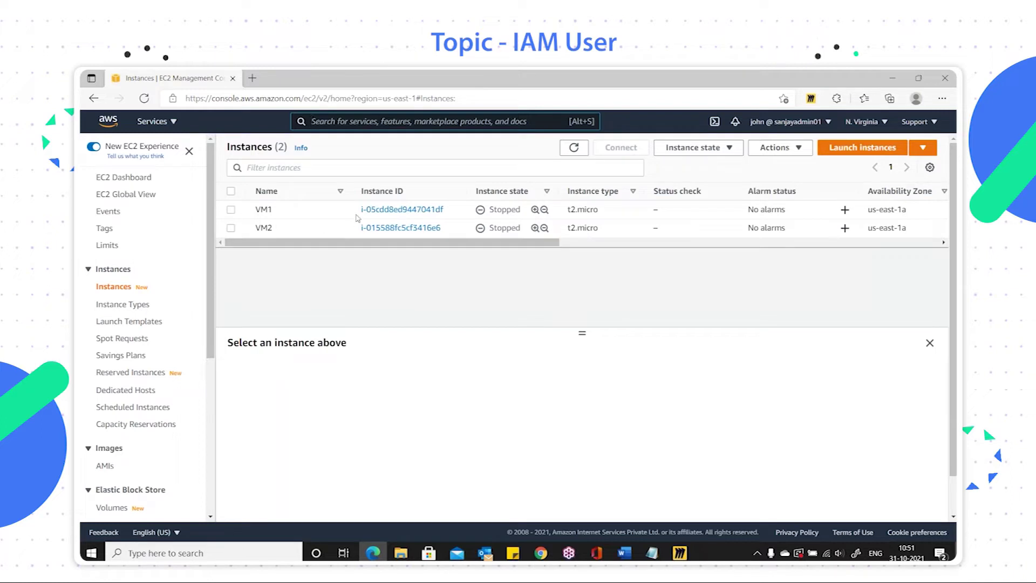
key(alt+s)
click(232, 210)
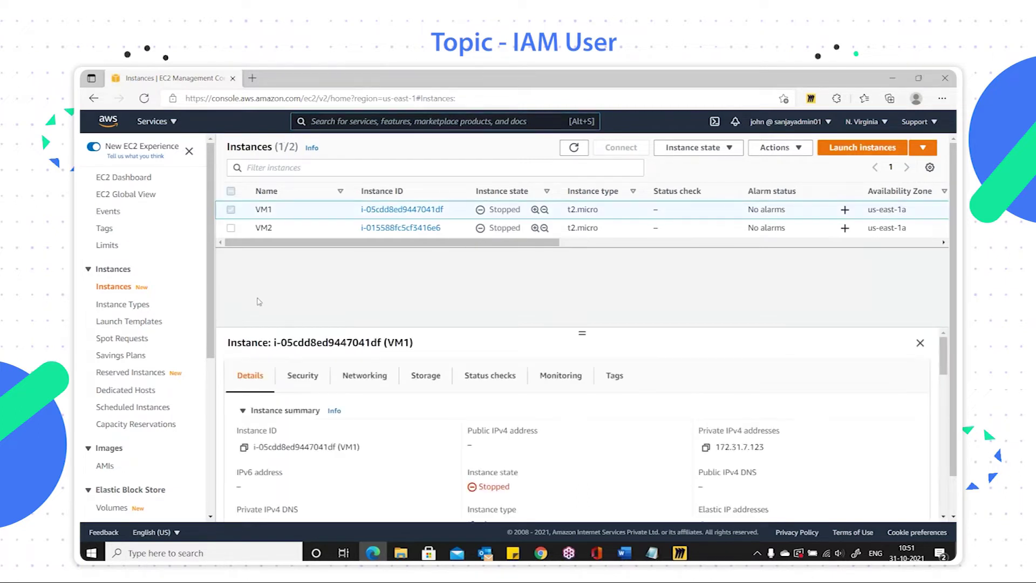
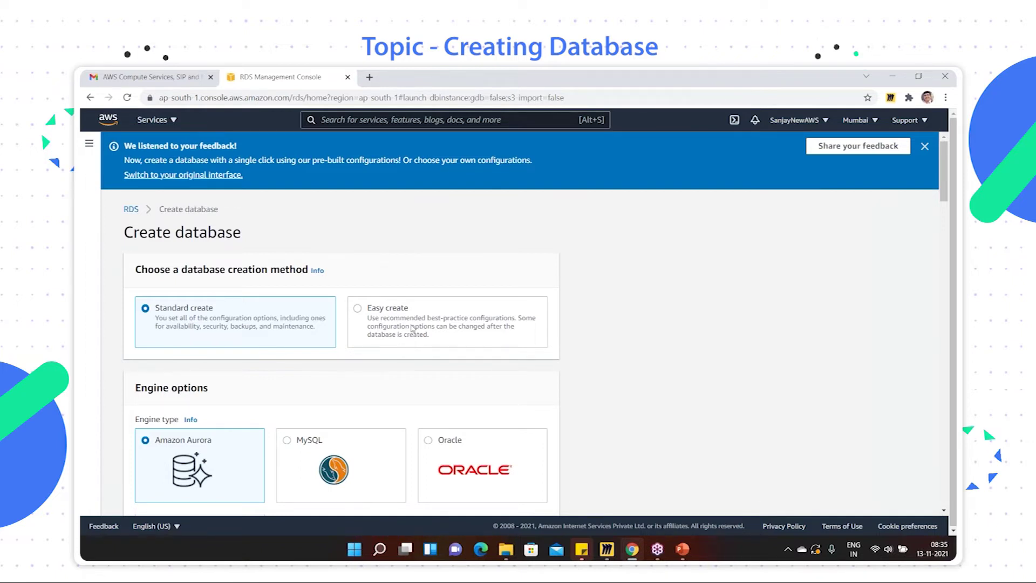
Select the Easy create method on the RDS Create database page.
click(413, 329)
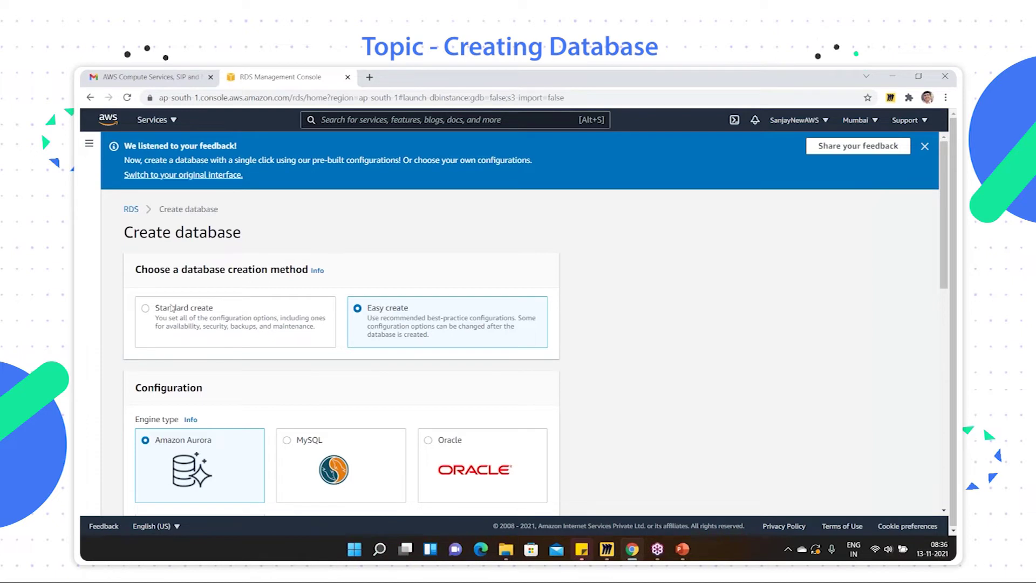
click(186, 318)
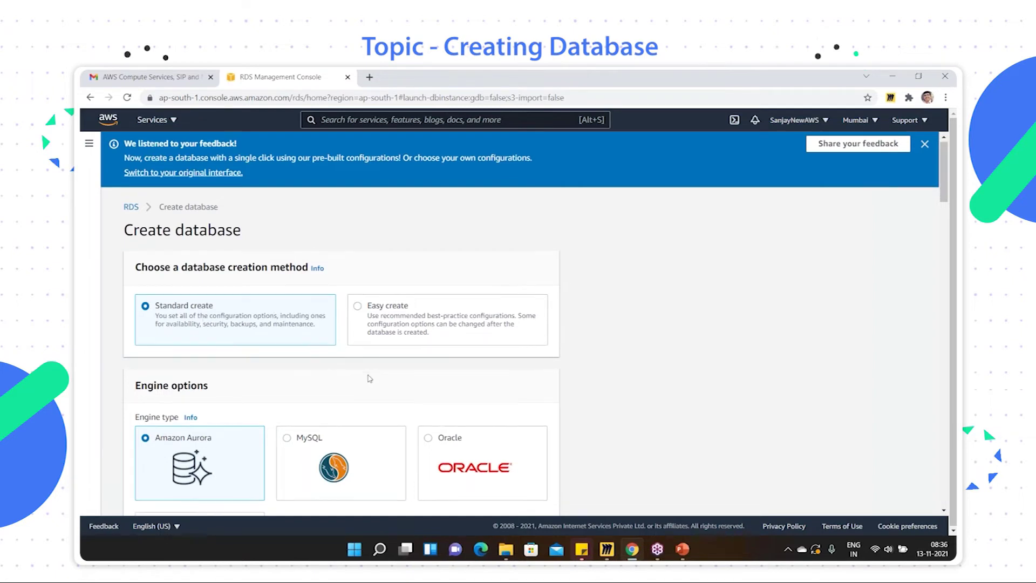
scroll(369, 378, down, 3)
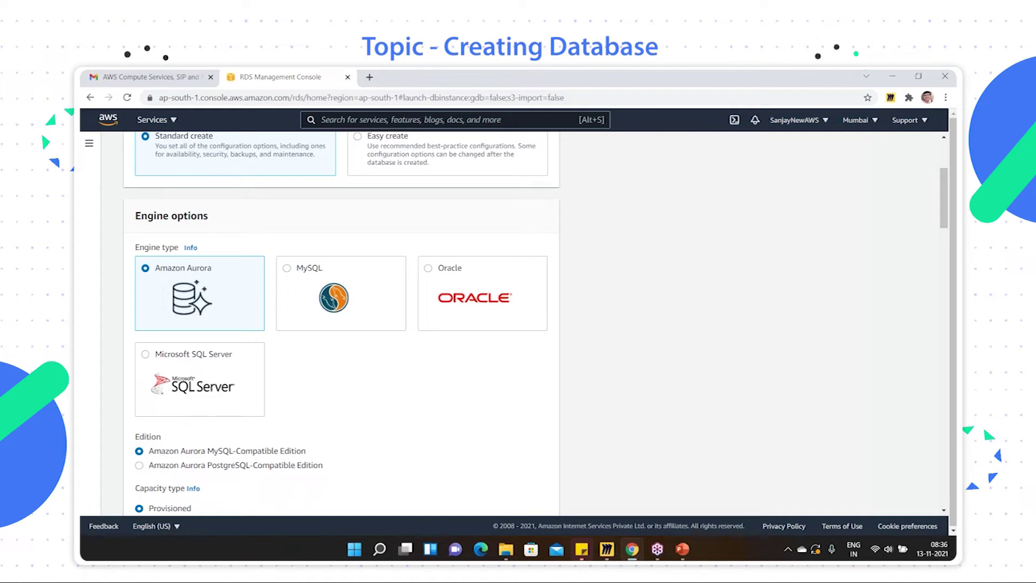
click(681, 549)
Try the Aurora PostgreSQL-Compatible edition, then switch back to MySQL-Compatible.
click(163, 308)
scroll(408, 424, down, 1)
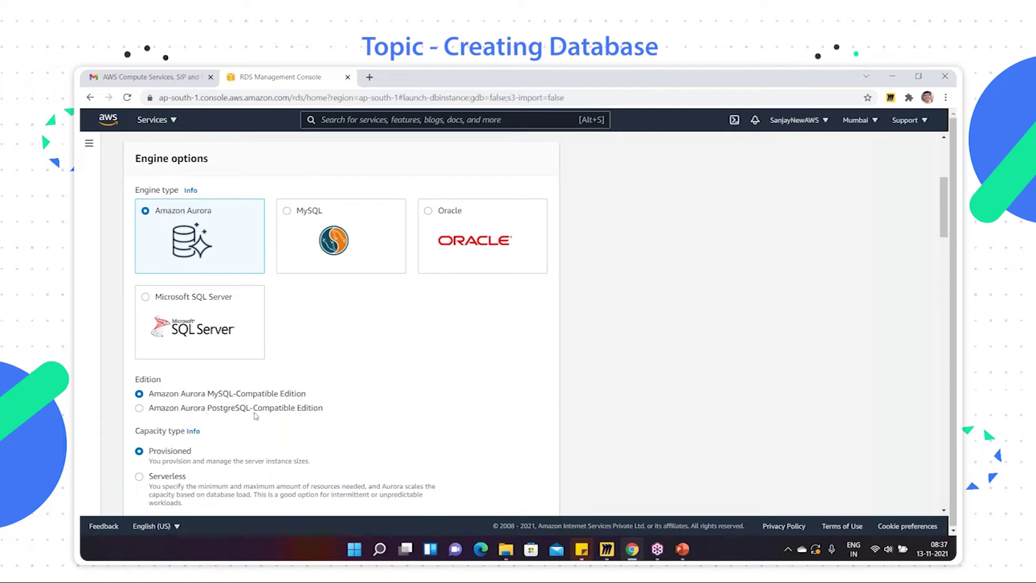
click(139, 409)
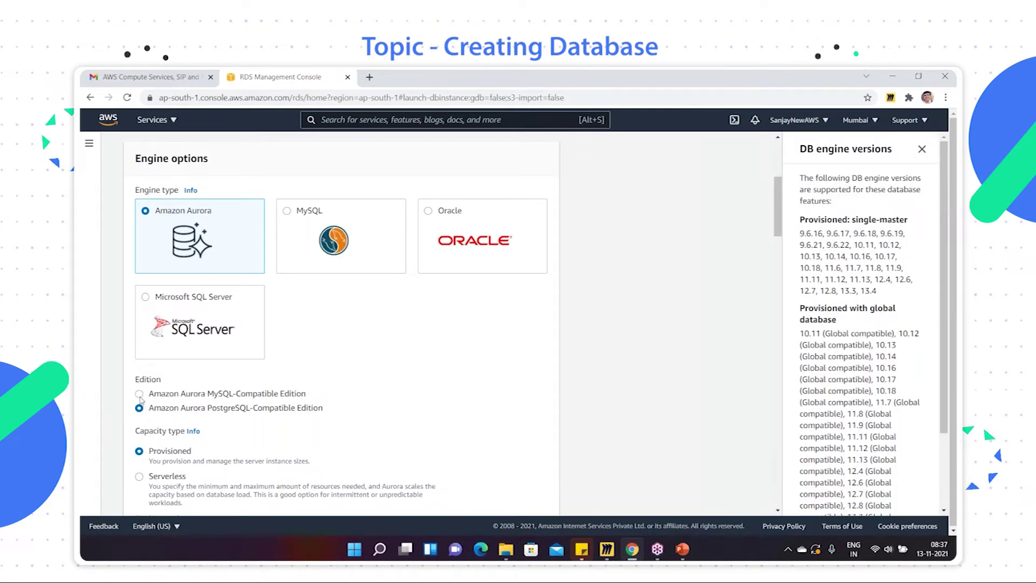
click(139, 393)
Bring up PowerPoint slide 7 'Amazon RDS' showing the supported engines.
scroll(435, 410, up, 5)
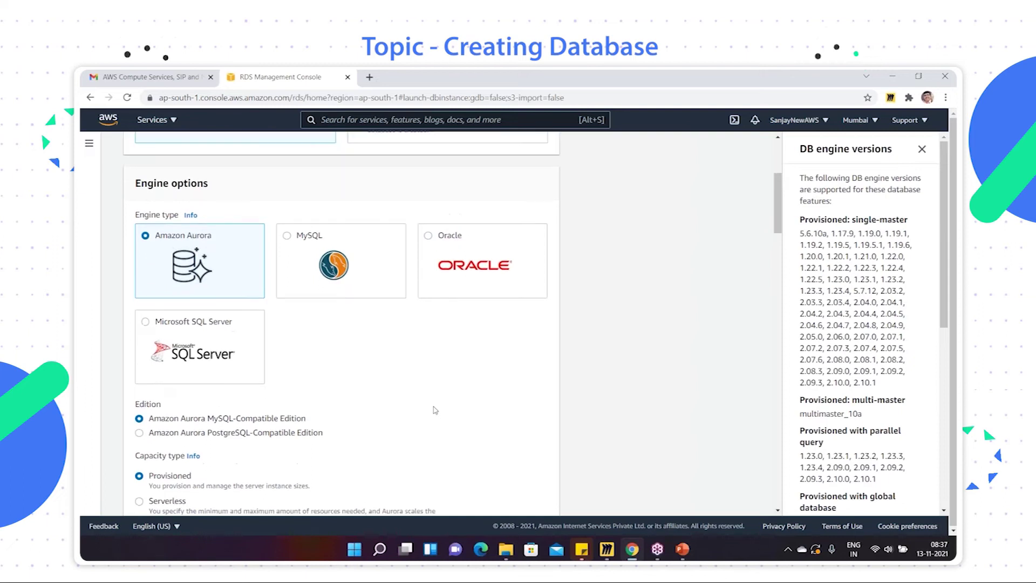
scroll(435, 410, down, 3)
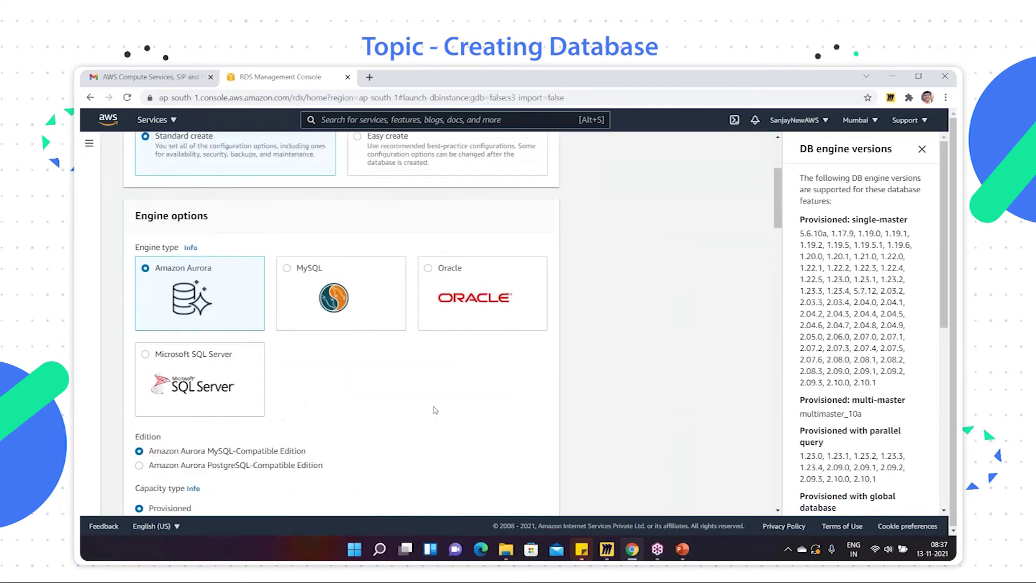
key(alt+Tab)
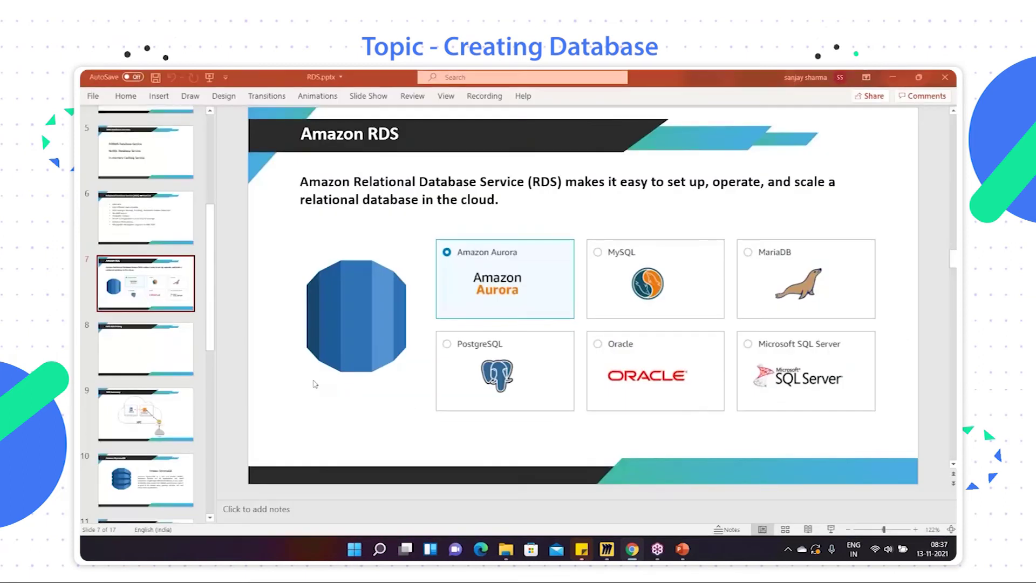
Compare the 'Amazon RDS' engines slide with the console, ending on Create database.
key(alt+Tab)
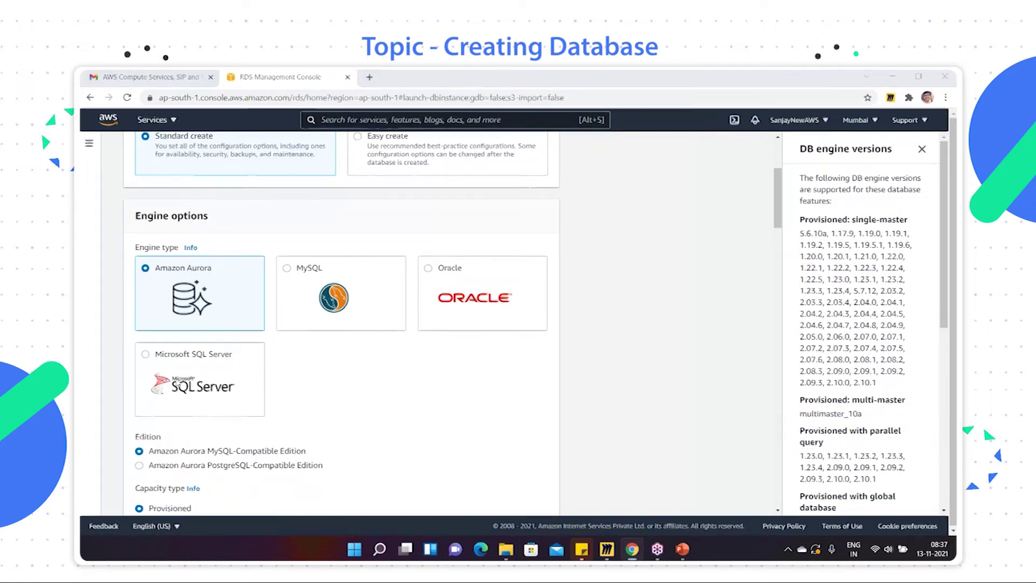
key(alt+Tab)
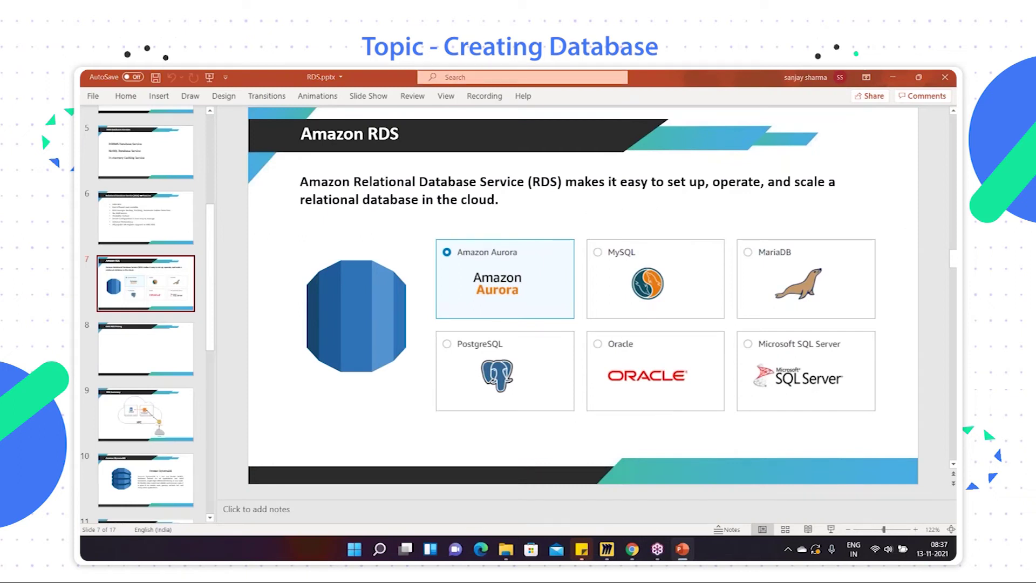
key(alt+Tab)
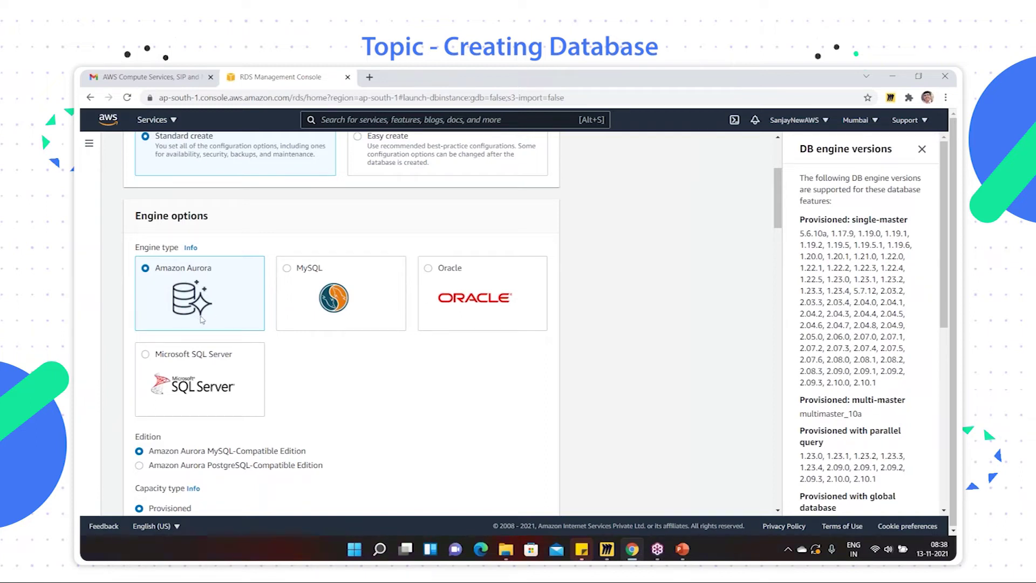
key(alt)
key(alt+Tab)
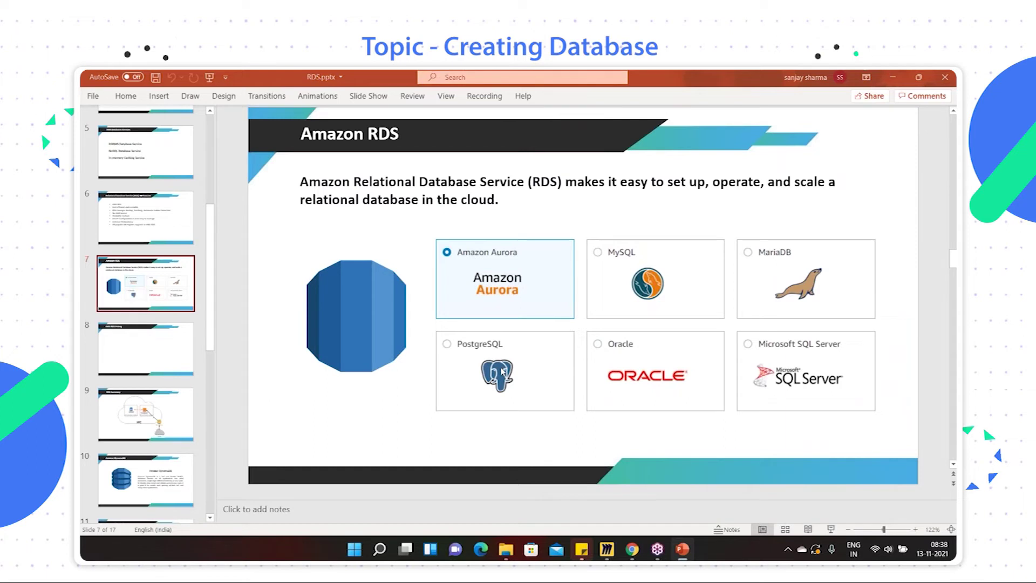
key(alt+Tab)
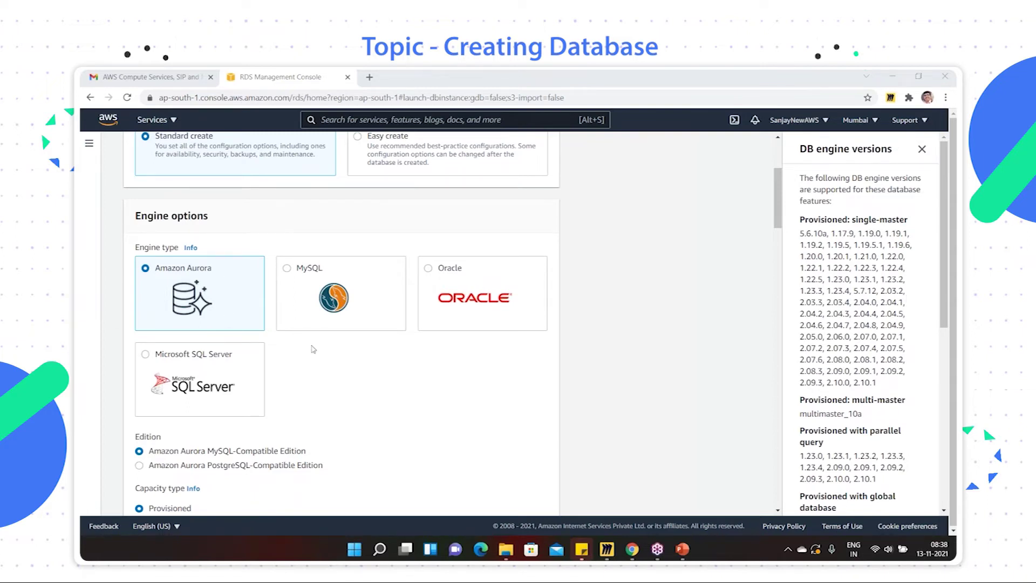
Choose the MySQL engine, with MySQL Community edition and version MySQL 8.0.23.
scroll(337, 348, down, 2)
scroll(335, 378, up, 2)
scroll(333, 424, down, 2)
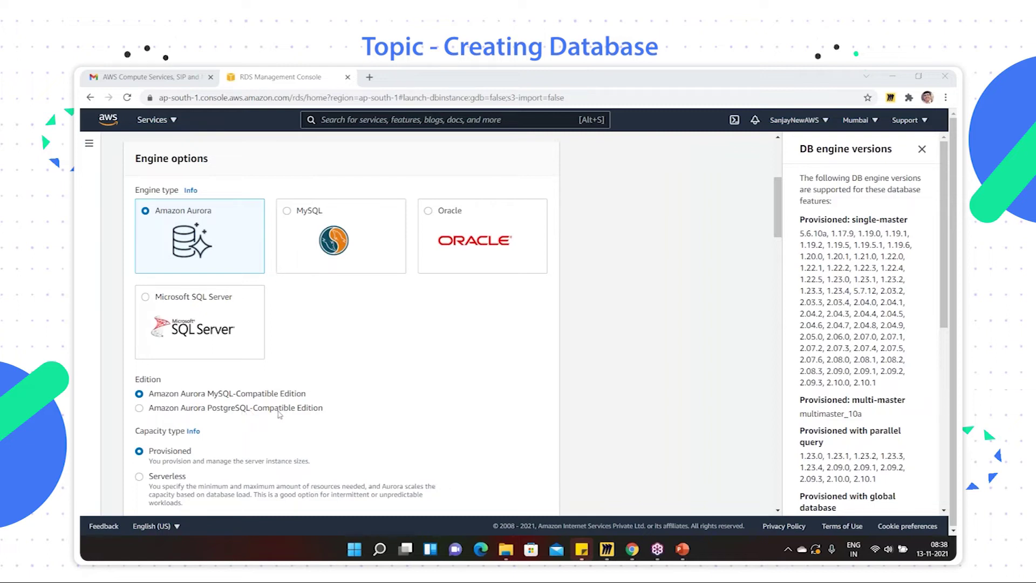
click(140, 409)
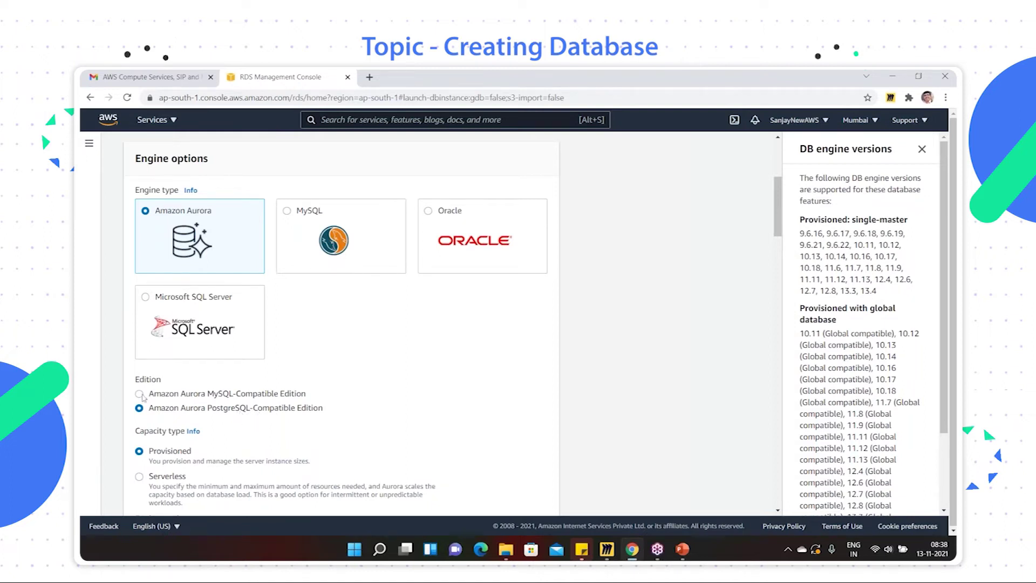
click(339, 233)
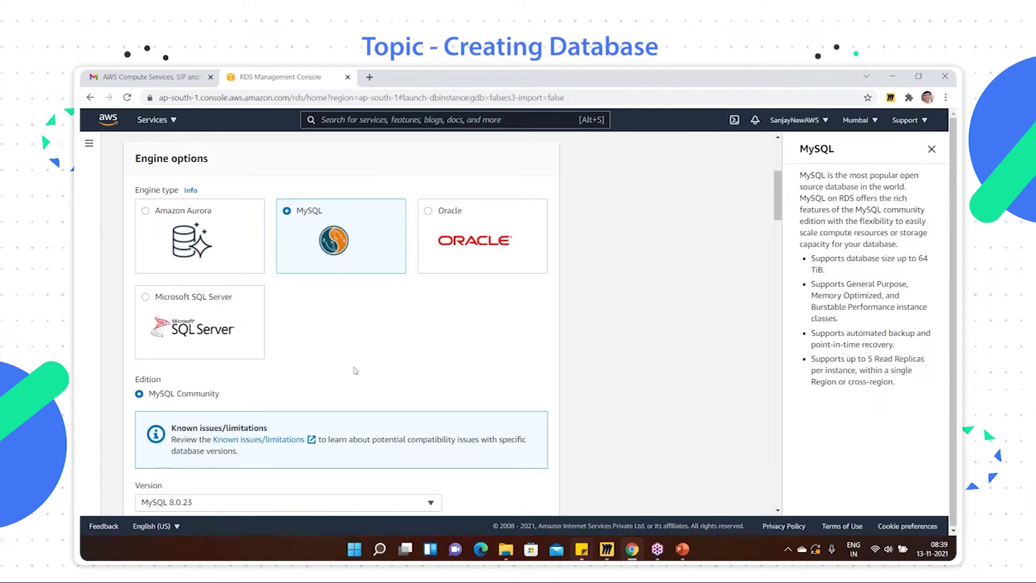
scroll(355, 370, down, 2)
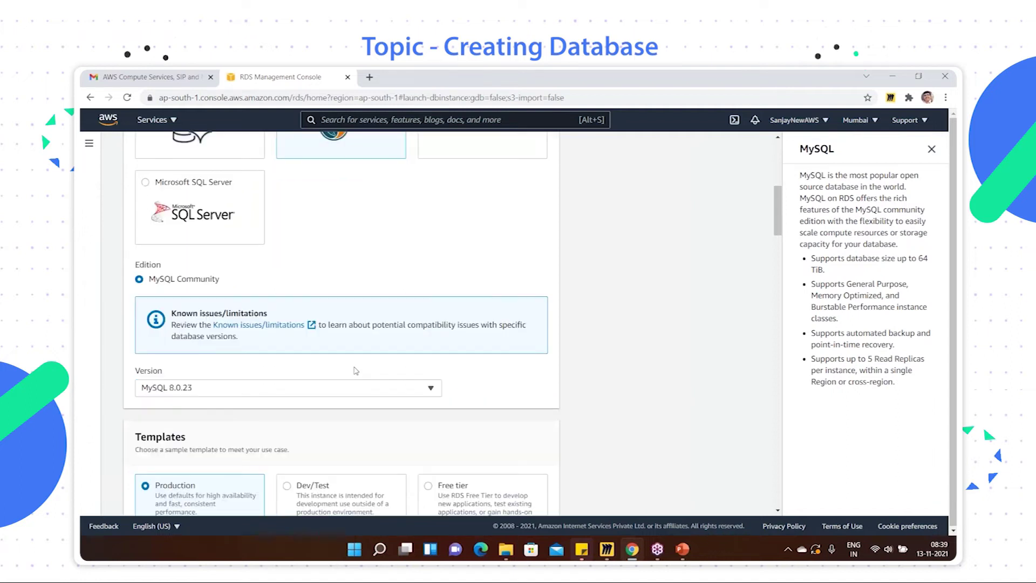
click(430, 390)
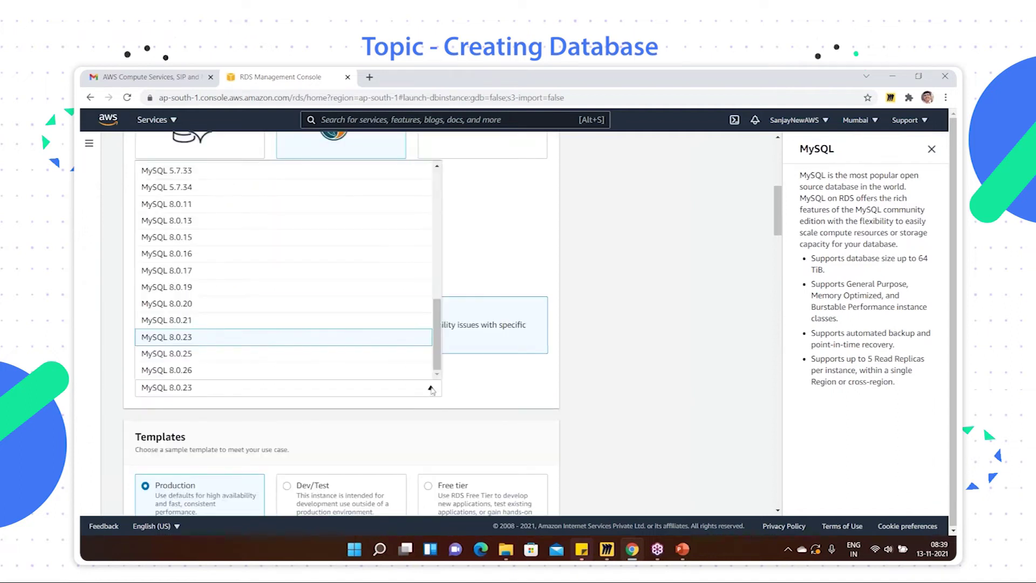
mouse_move(435, 355)
mouse_down()
mouse_move(454, 231)
mouse_move(446, 386)
mouse_move(444, 216)
mouse_move(442, 357)
mouse_move(440, 233)
mouse_move(430, 352)
mouse_up()
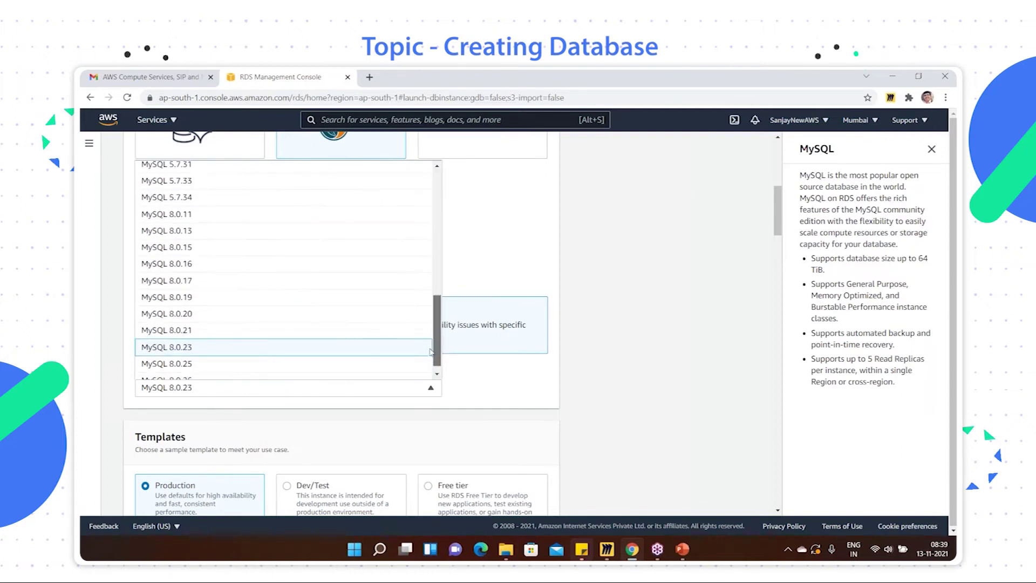
click(517, 375)
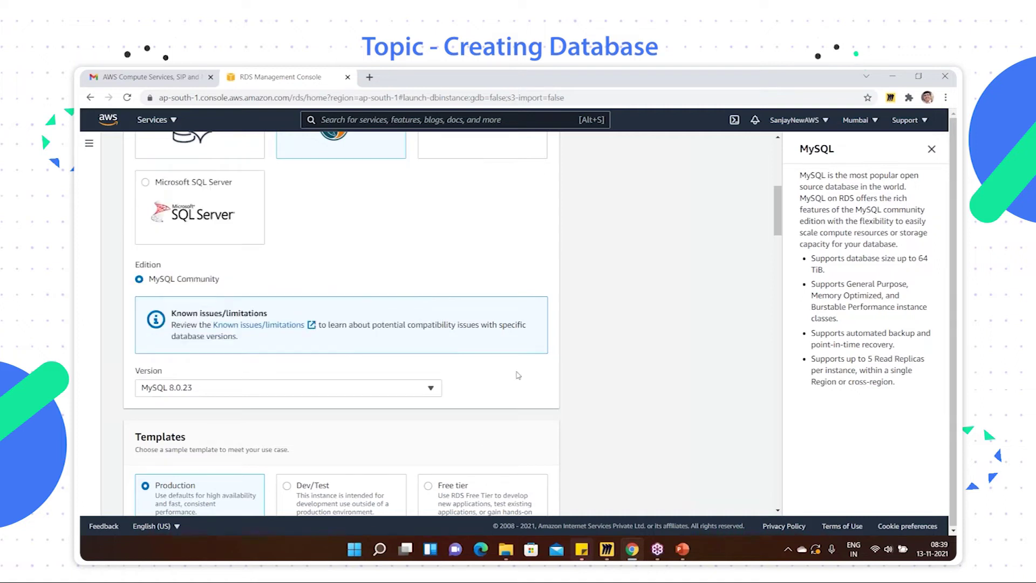
scroll(516, 377, down, 2)
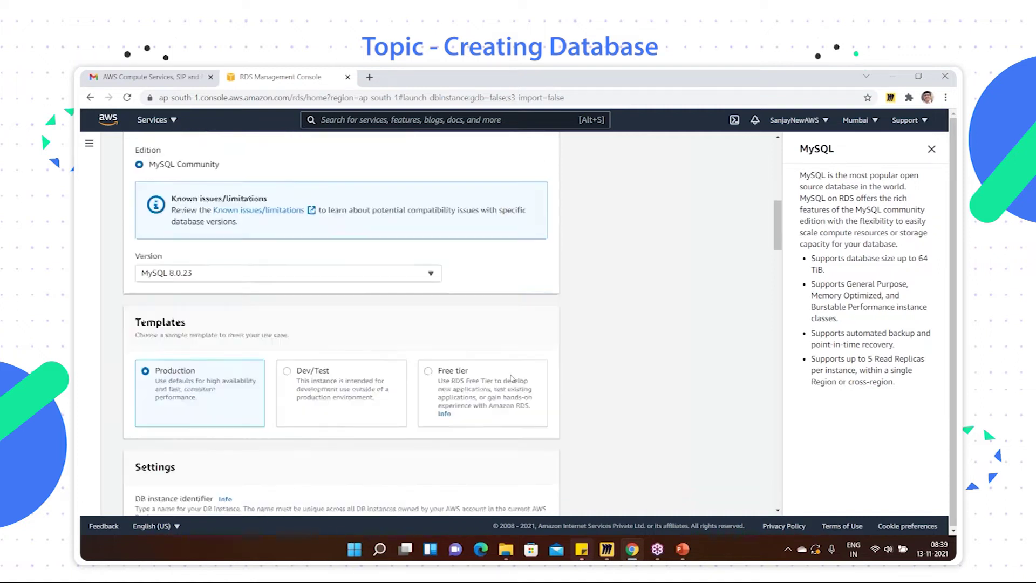
scroll(511, 377, down, 1)
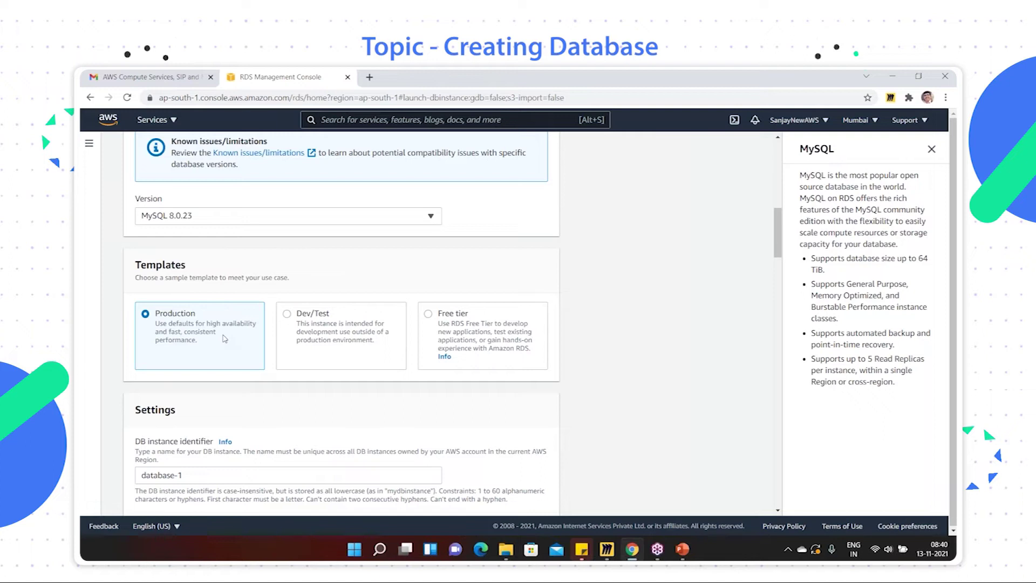
Rename the DB instance identifier from database-1 to cognixiadb, keeping master username admin.
scroll(225, 339, down, 2)
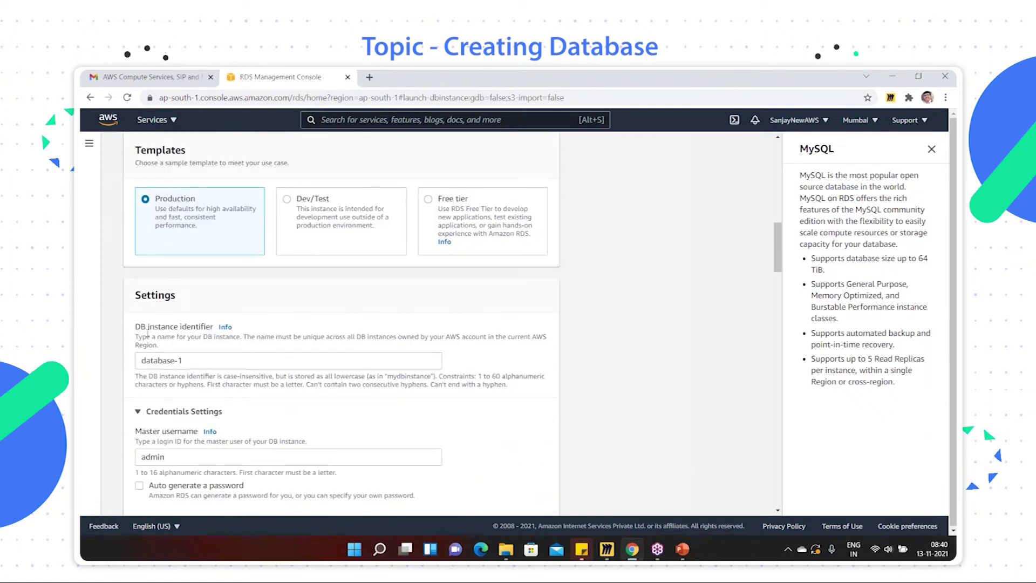
click(220, 357)
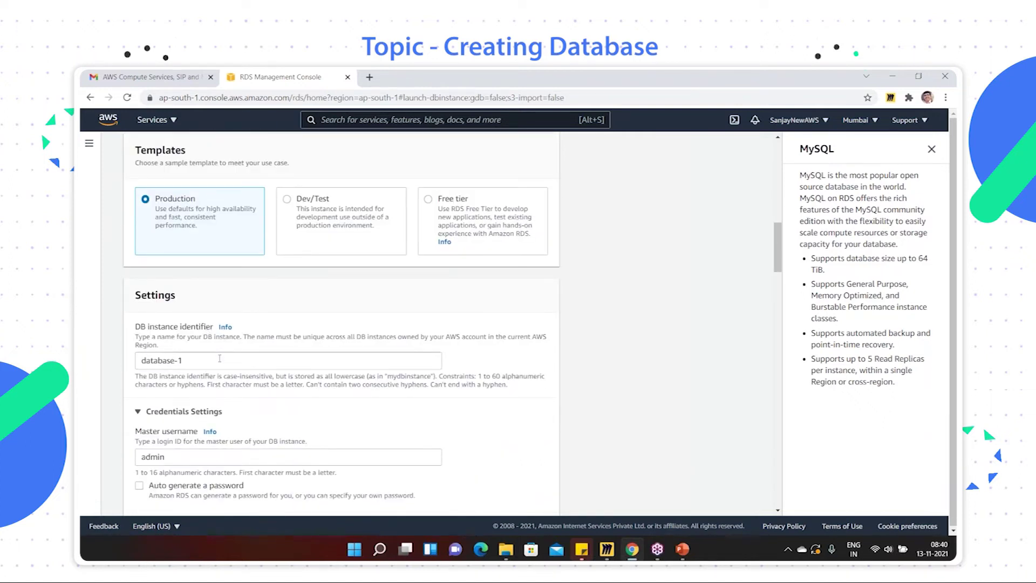
triple_click(228, 359)
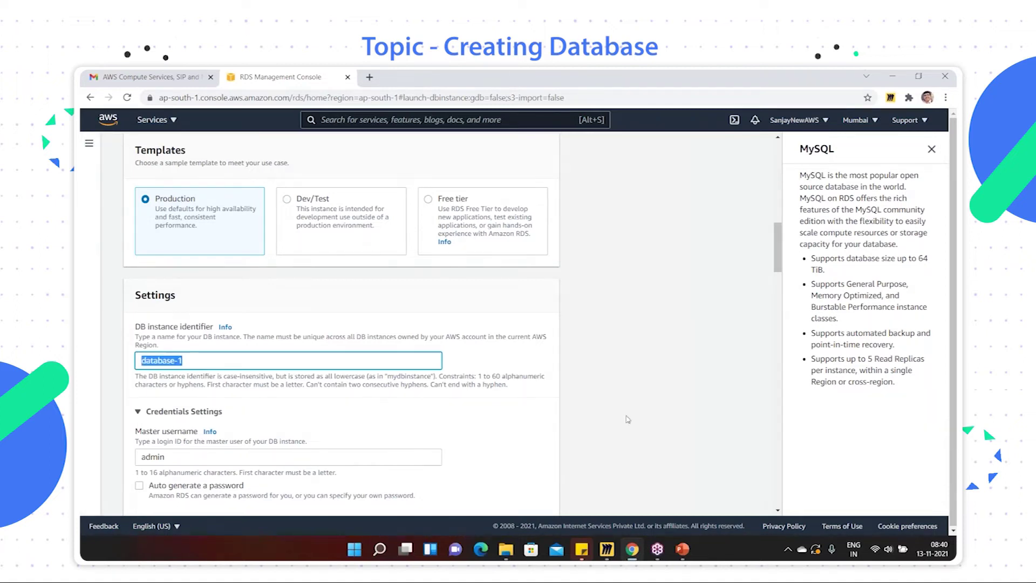
text(cognixiadb)
scroll(350, 380, down, 2)
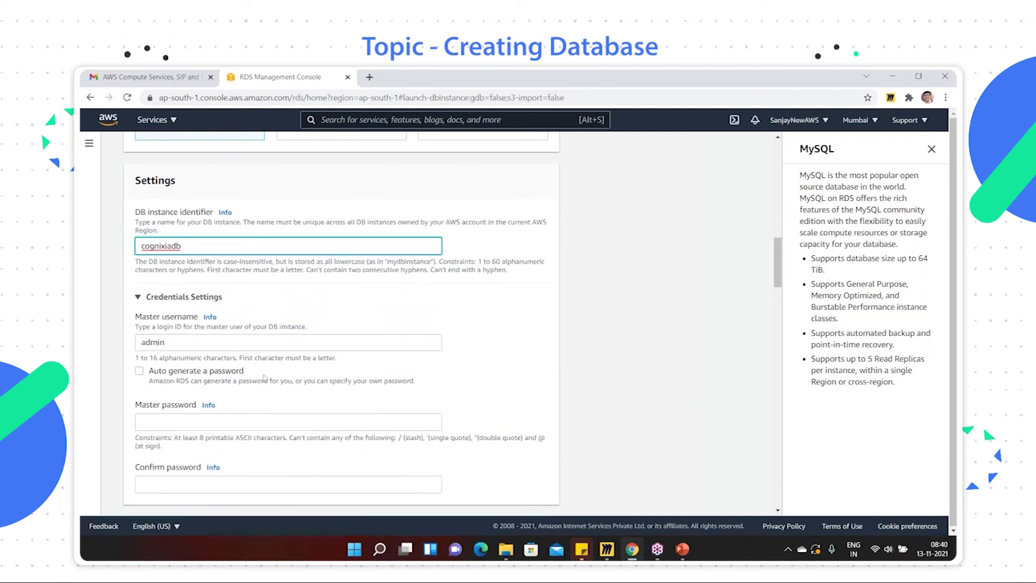
click(185, 338)
click(183, 340)
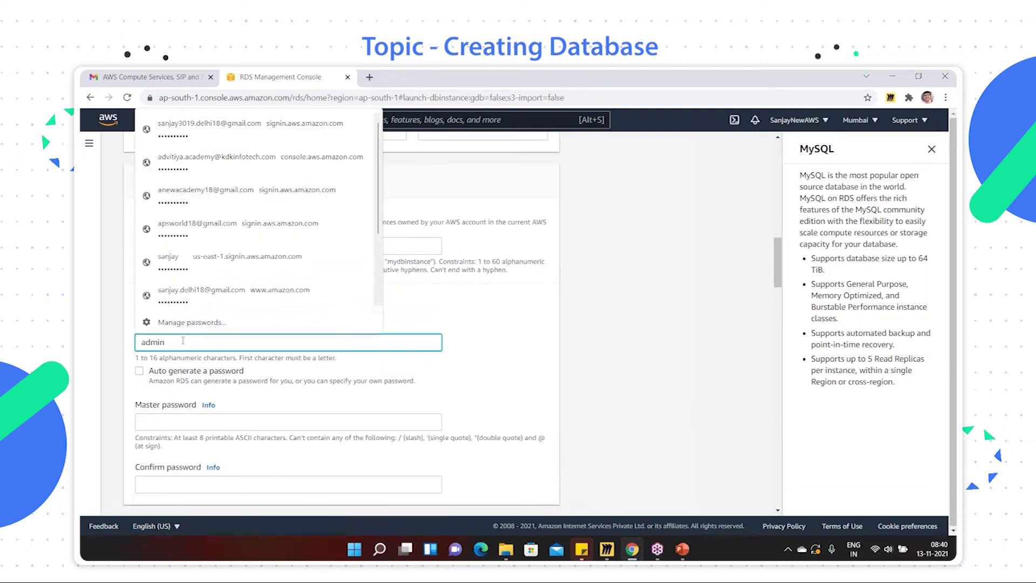
key(Escape)
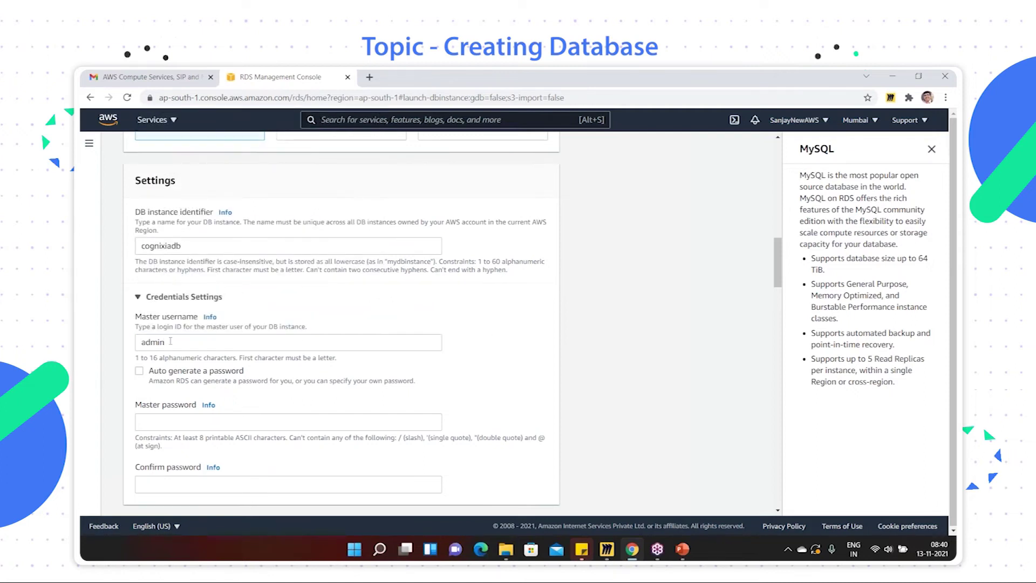
Enter the master password and confirm it with the same value.
click(204, 423)
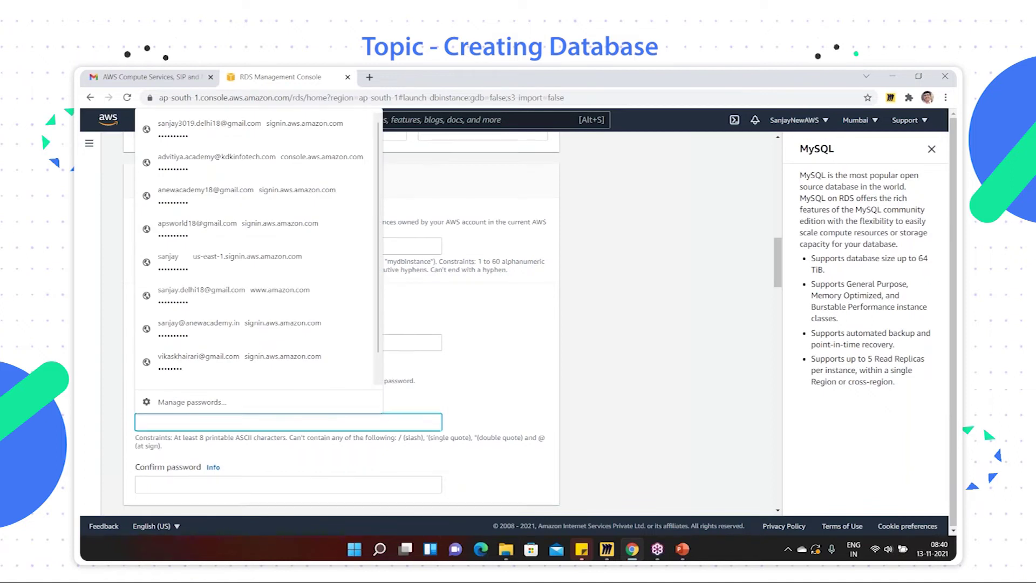
scroll(551, 436, down, 1)
click(418, 358)
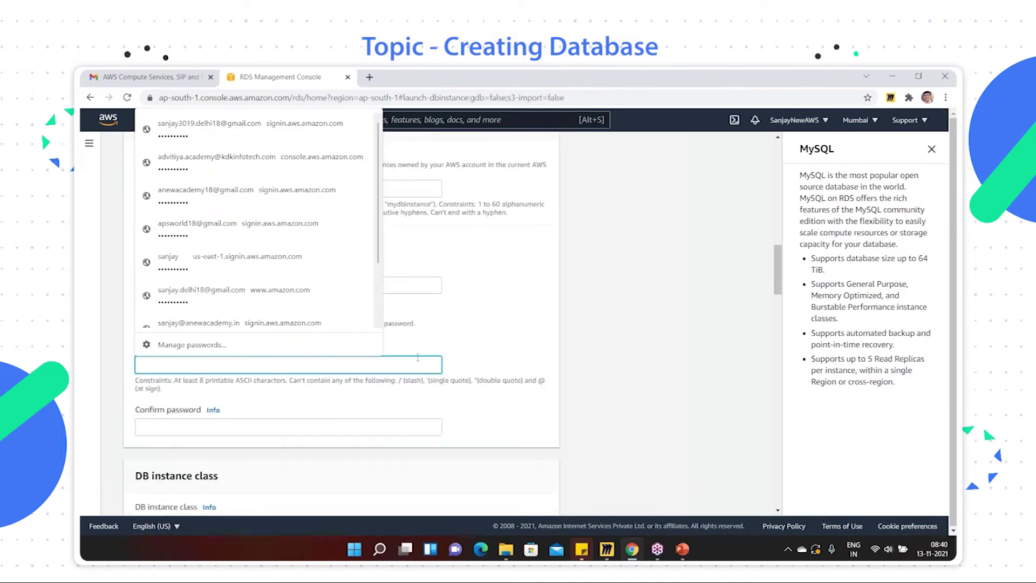
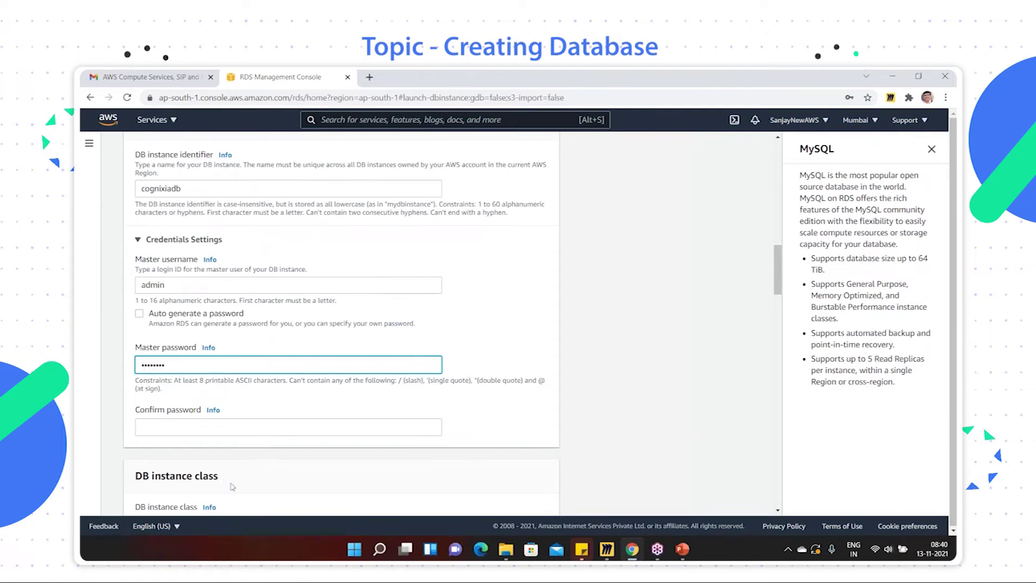
click(270, 428)
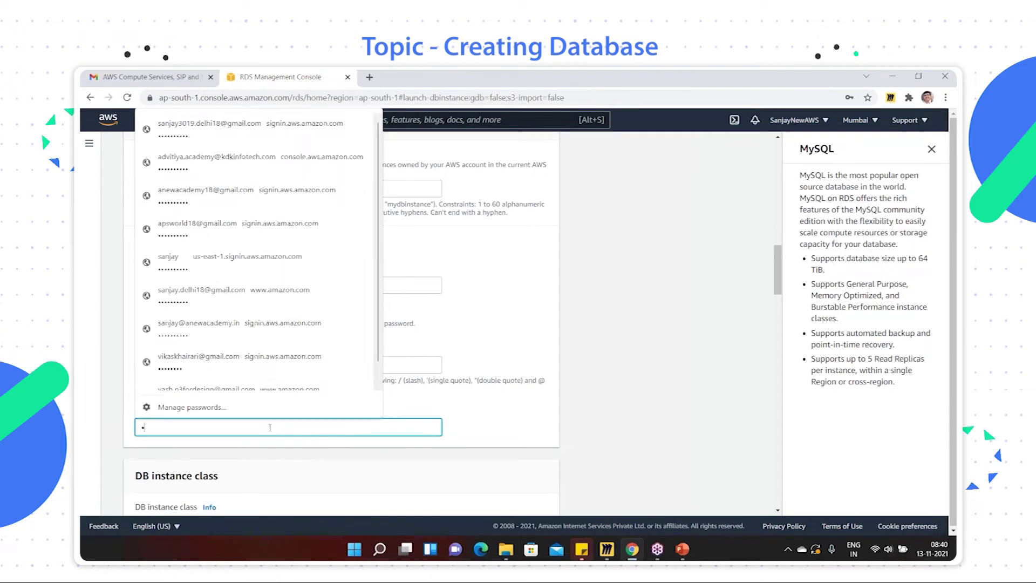
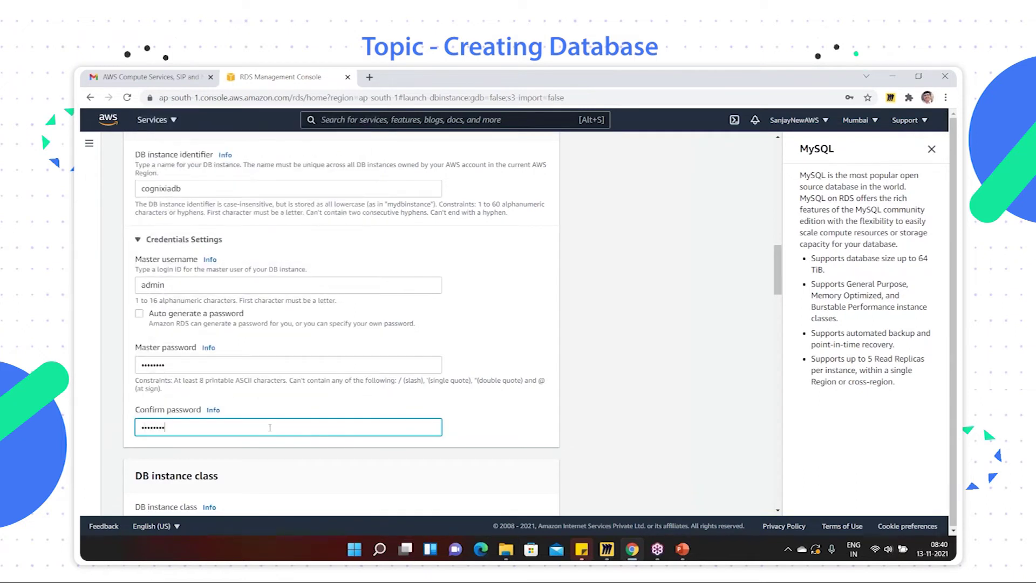
click(507, 421)
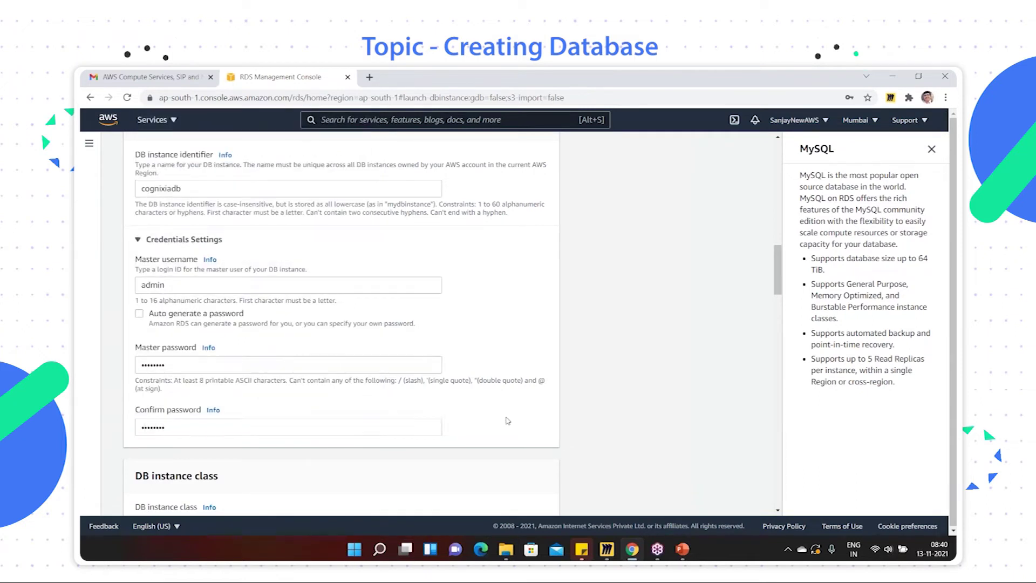
scroll(507, 421, down, 1)
Browse the standard DB instance class list, leaving db.m6g.large selected.
scroll(507, 420, down, 3)
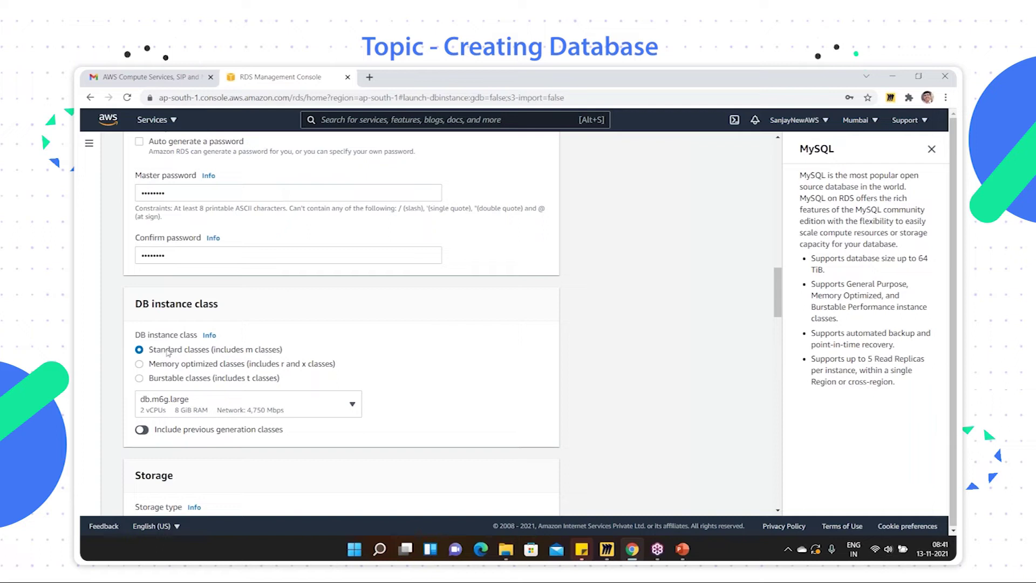
click(353, 404)
scroll(370, 341, down, 2)
scroll(373, 356, up, 3)
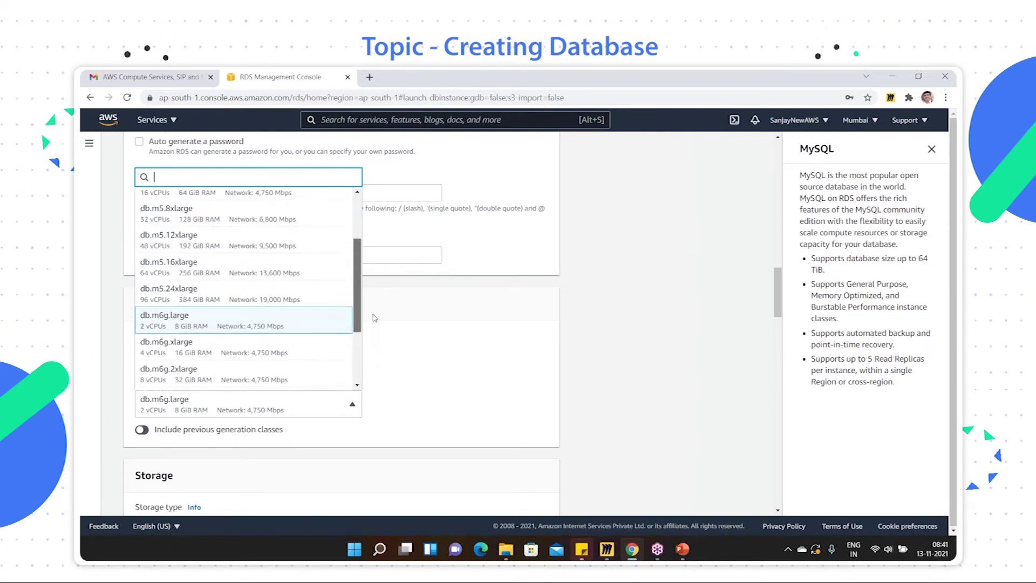
scroll(375, 317, up, 3)
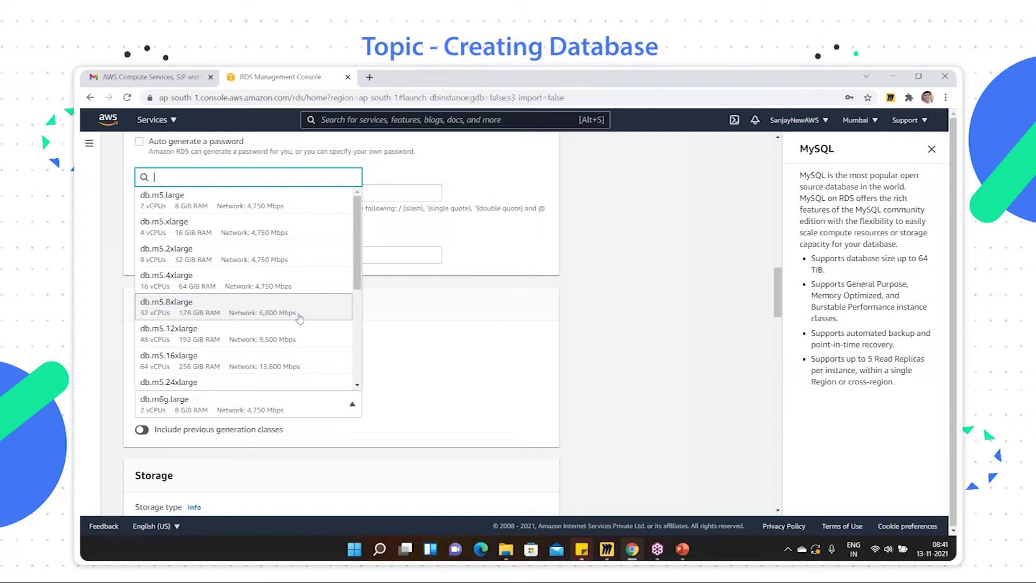
click(428, 327)
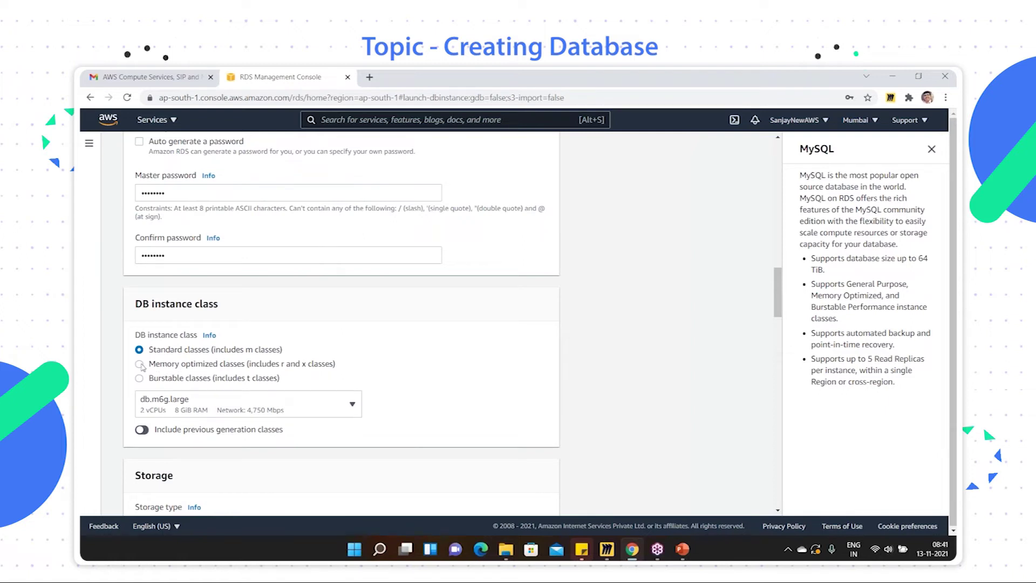
Switch to memory-optimized classes and pick db.r5.xlarge (4 vCPUs, 32 GiB RAM).
click(139, 365)
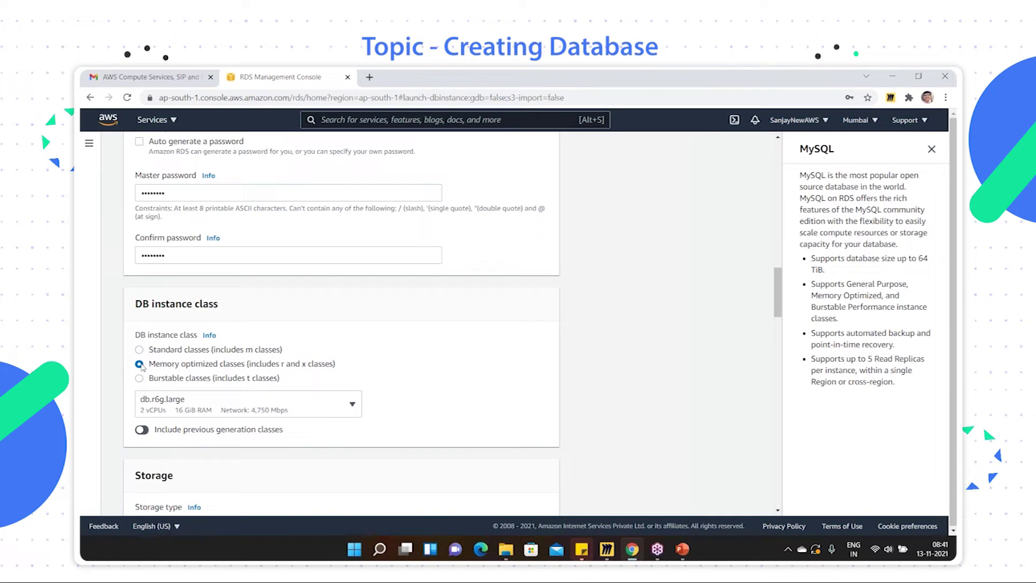
click(352, 404)
scroll(360, 261, down, 2)
scroll(360, 261, down, 5)
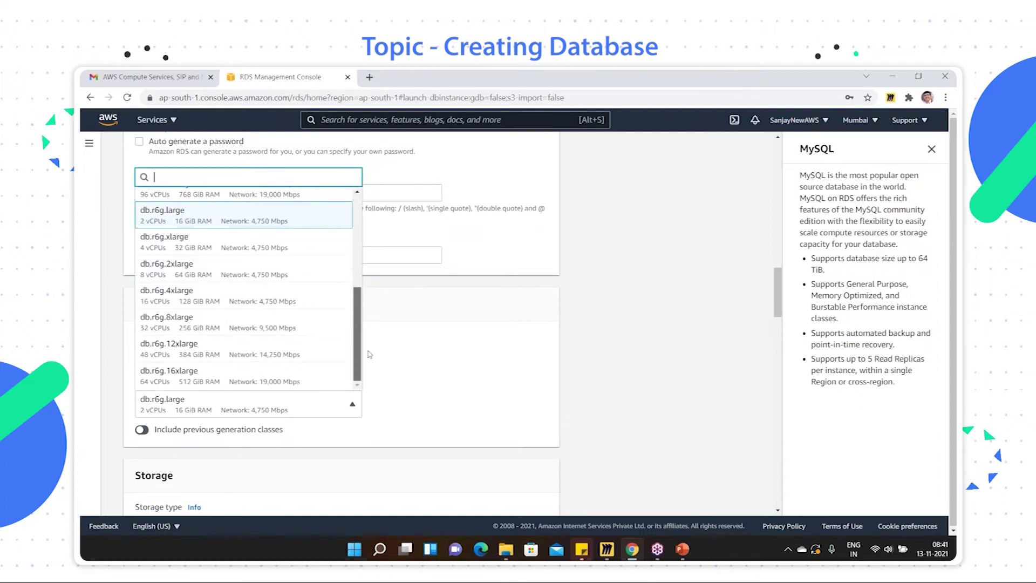
scroll(360, 237, up, 6)
mouse_move(358, 242)
mouse_down()
mouse_move(358, 256)
mouse_move(358, 245)
mouse_up()
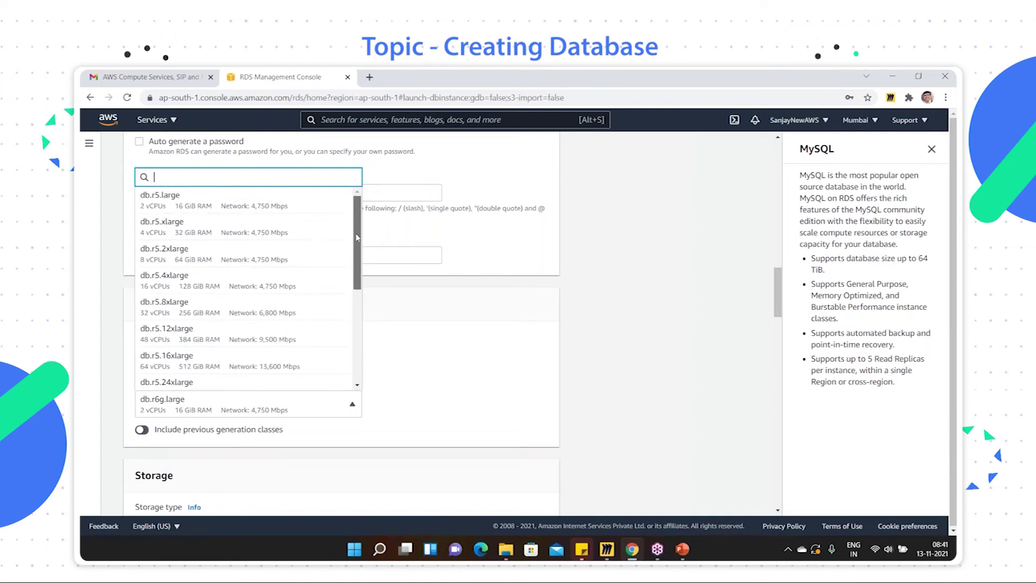
click(213, 236)
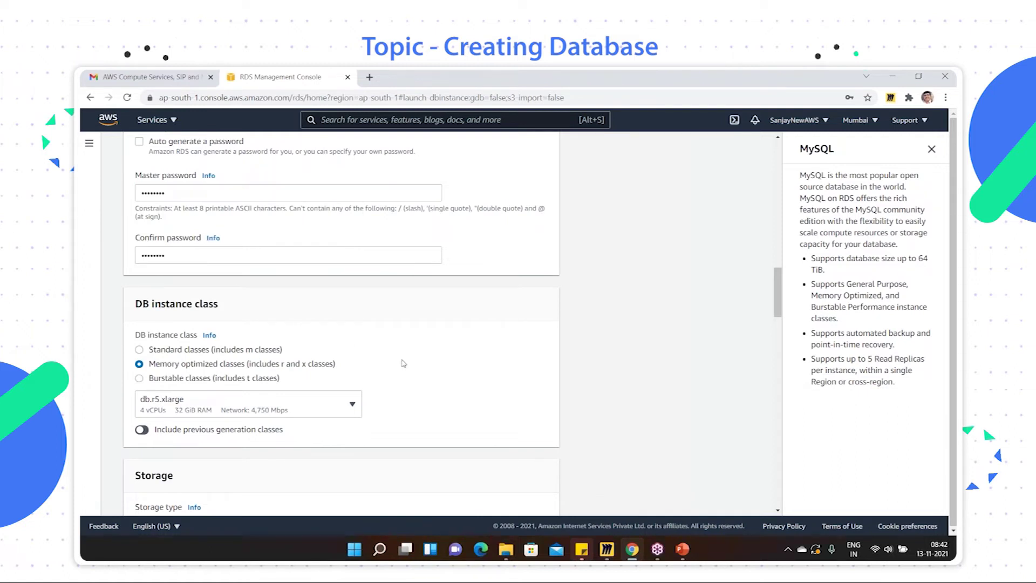
scroll(403, 363, down, 3)
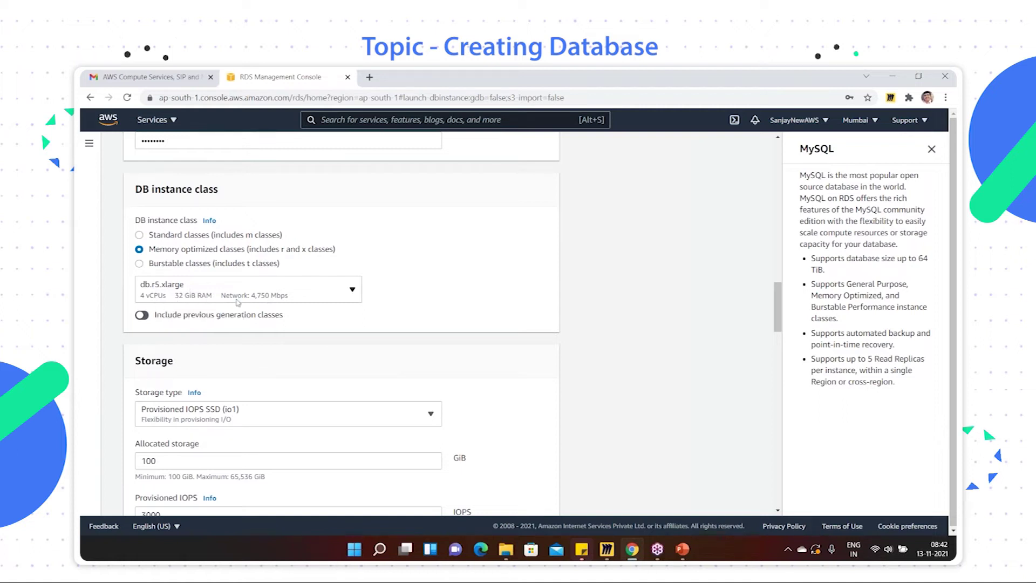
scroll(272, 327, down, 2)
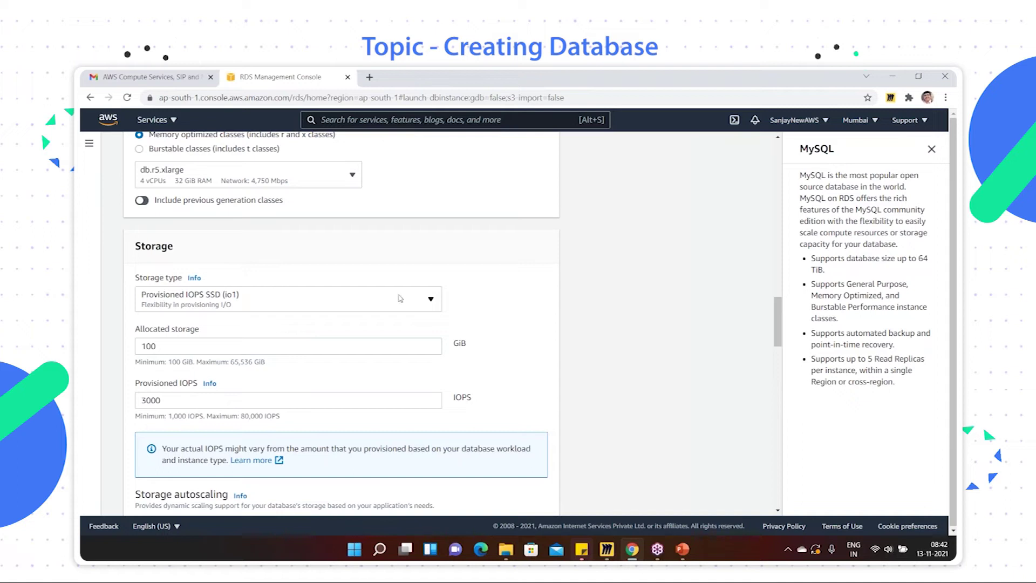
click(430, 300)
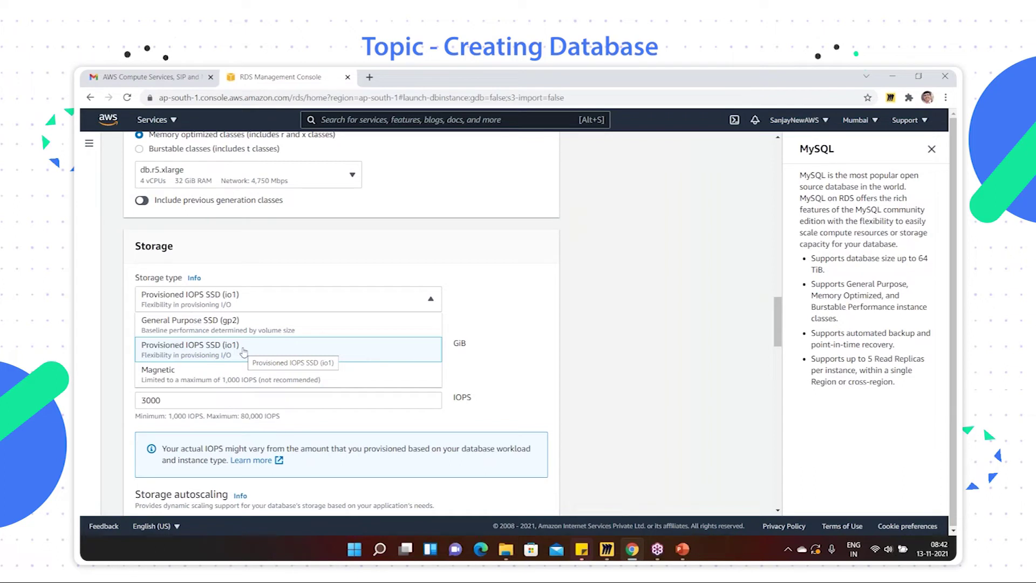
click(303, 354)
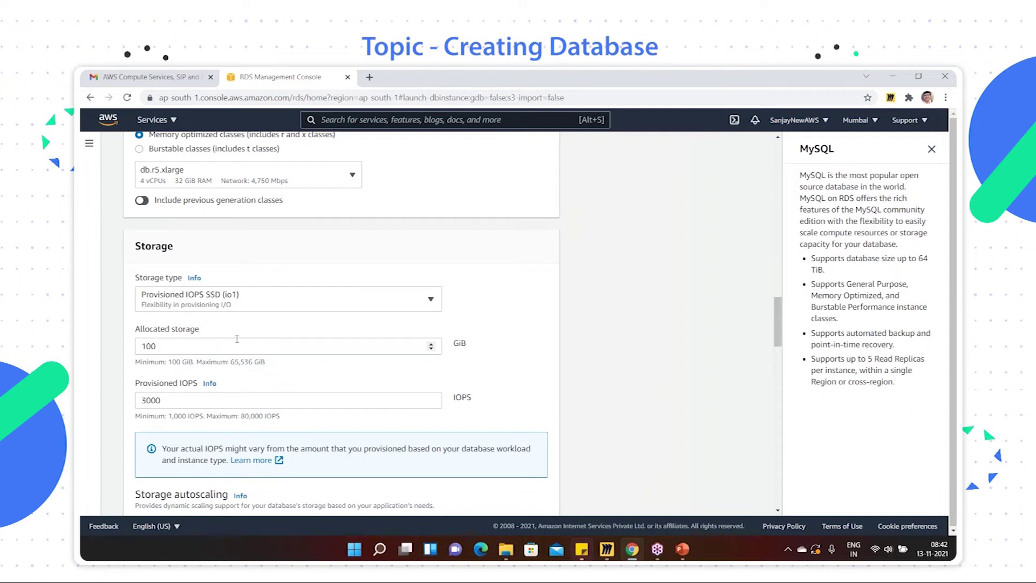
click(237, 339)
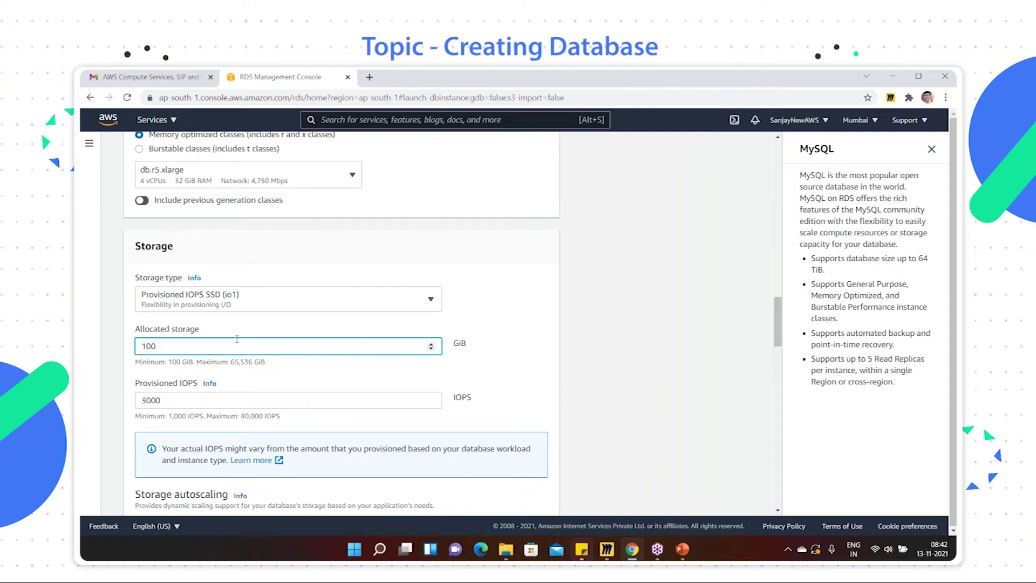
Set 1024 GiB allocated storage, 5000 provisioned IOPS and a 1048 GiB maximum threshold.
key(BackSpace)
text(24)
click(183, 398)
drag(165, 411, 133, 418)
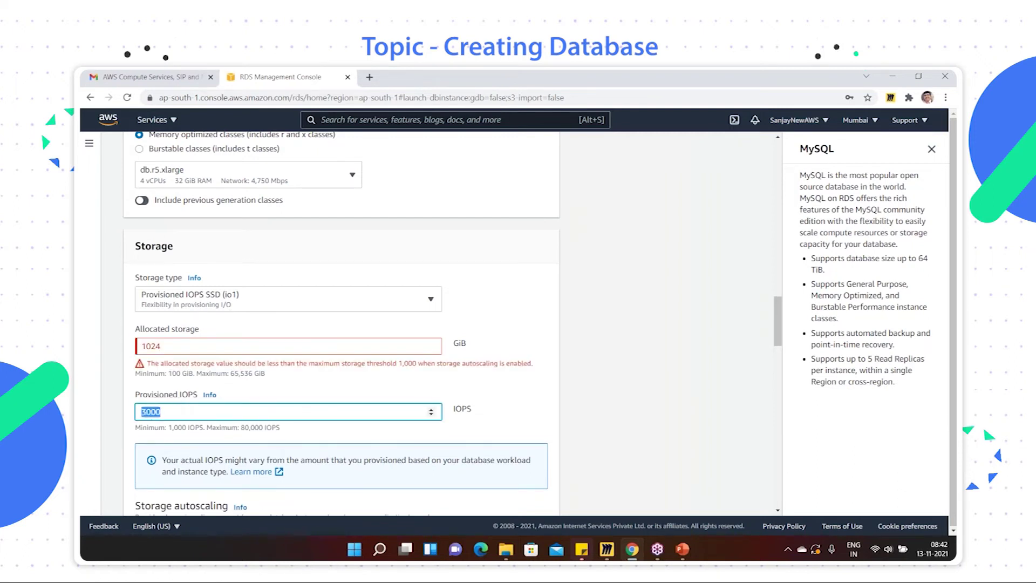
text(5000)
scroll(134, 400, down, 3)
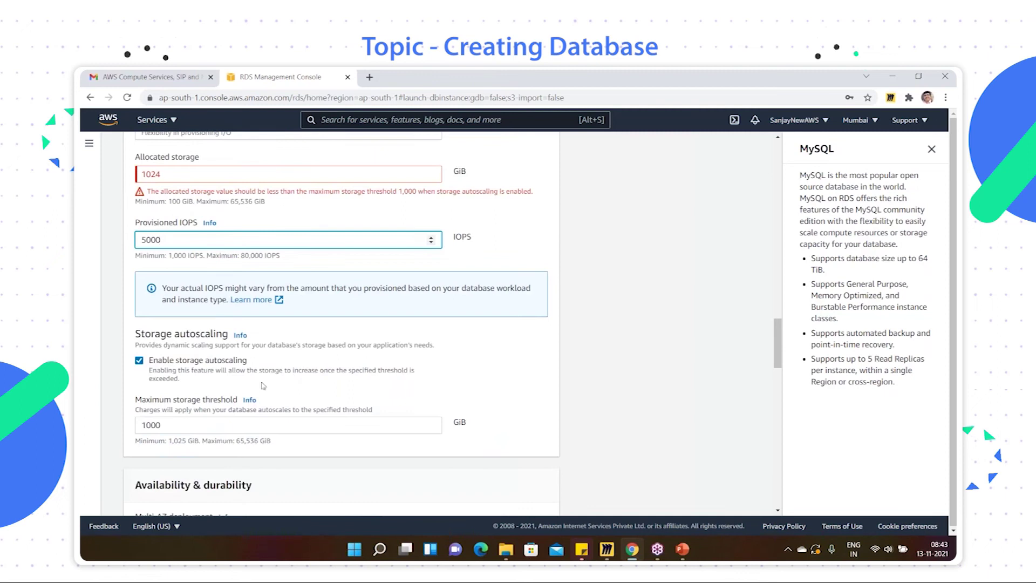
drag(135, 400, 239, 400)
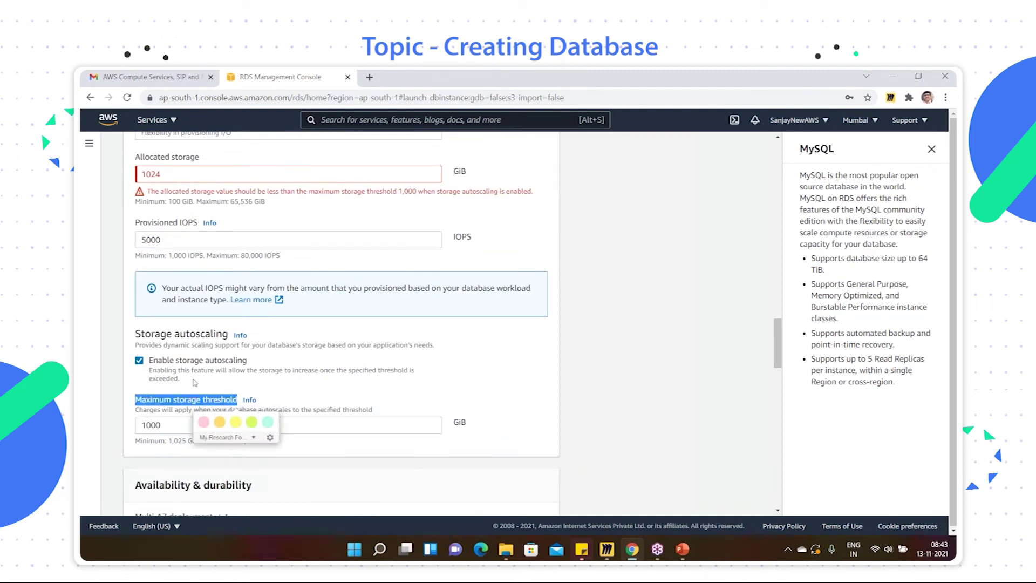
click(167, 425)
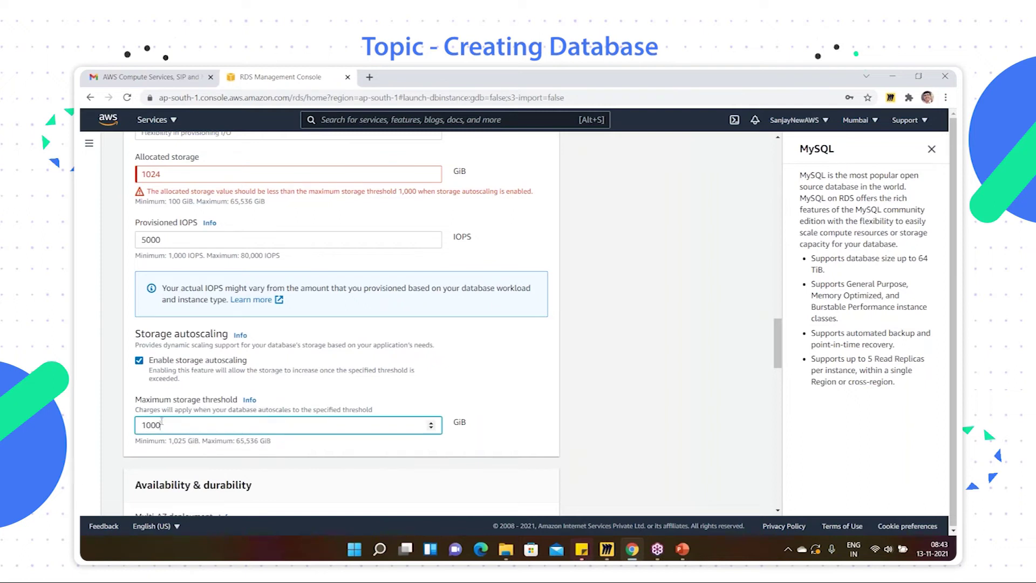
key(BackSpace)
key(BackSpace)
text(48)
click(411, 387)
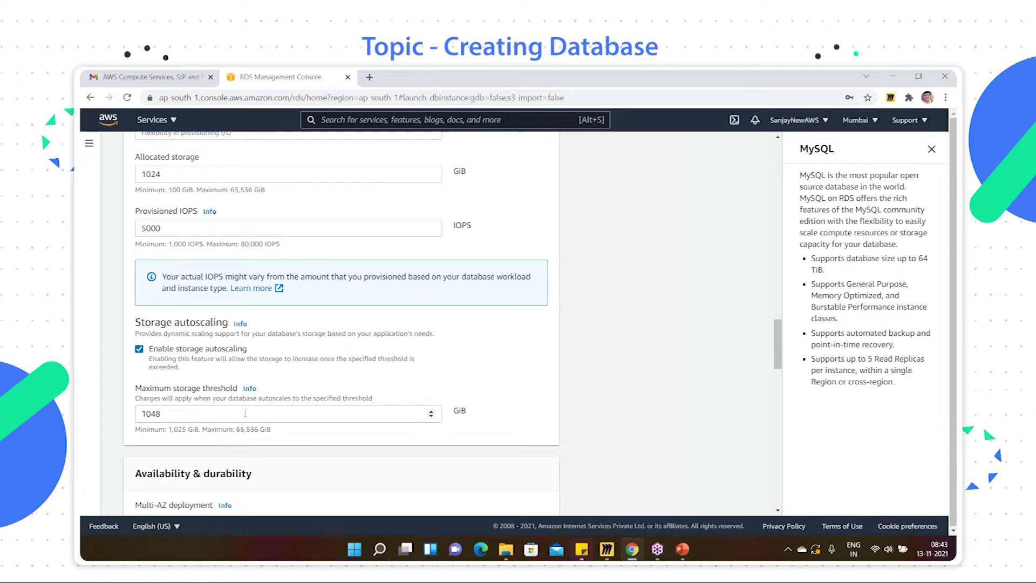
scroll(260, 369, down, 1)
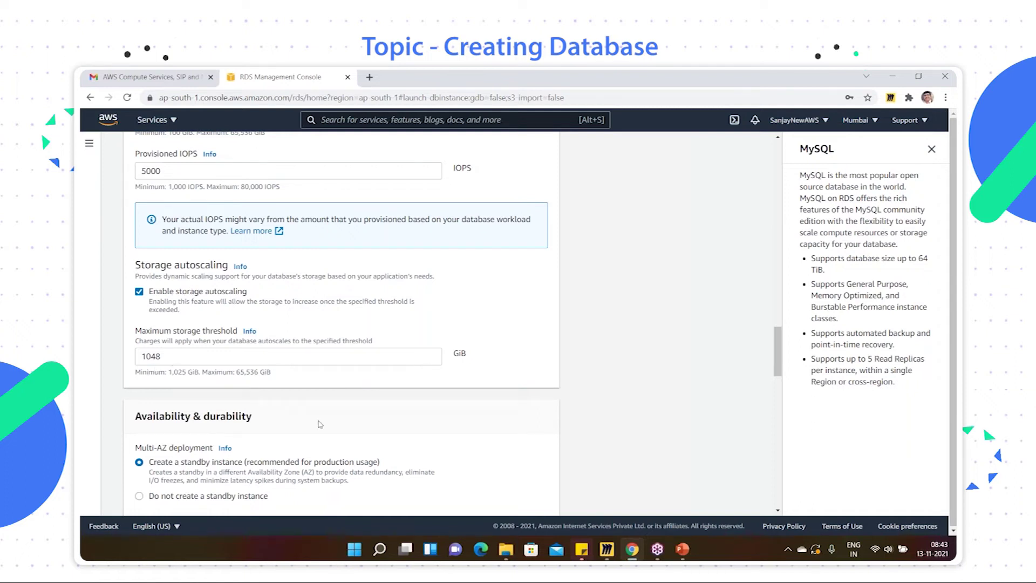
Review the 1048 GiB threshold and keep the Multi-AZ 'Create a standby instance' option.
scroll(324, 422, up, 1)
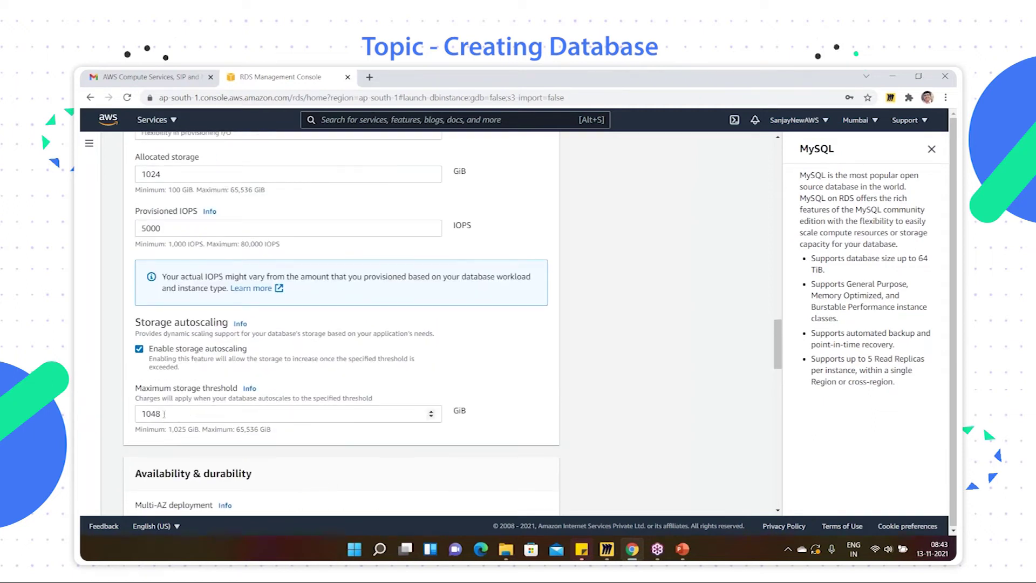
drag(165, 412, 130, 419)
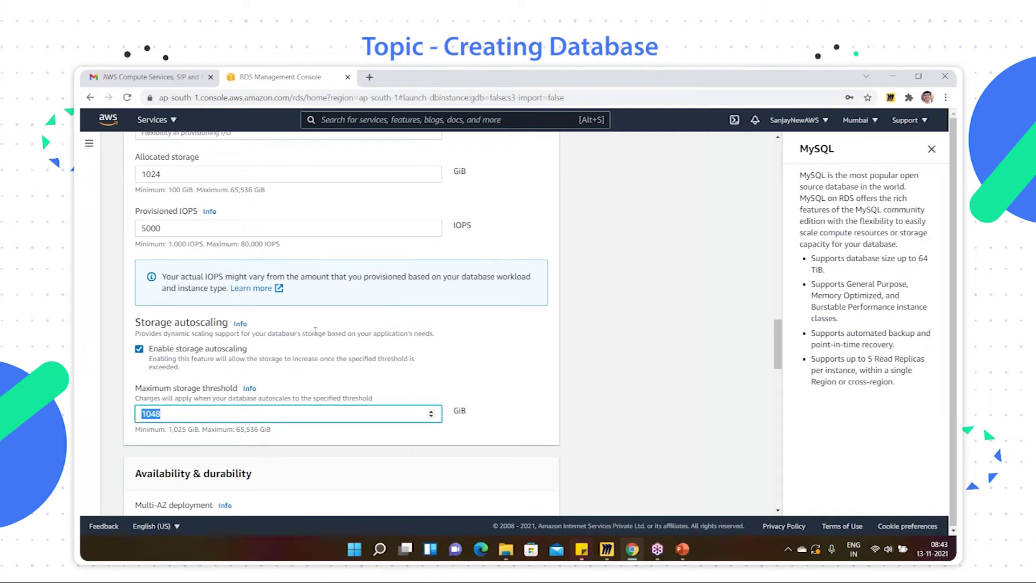
scroll(322, 342, up, 1)
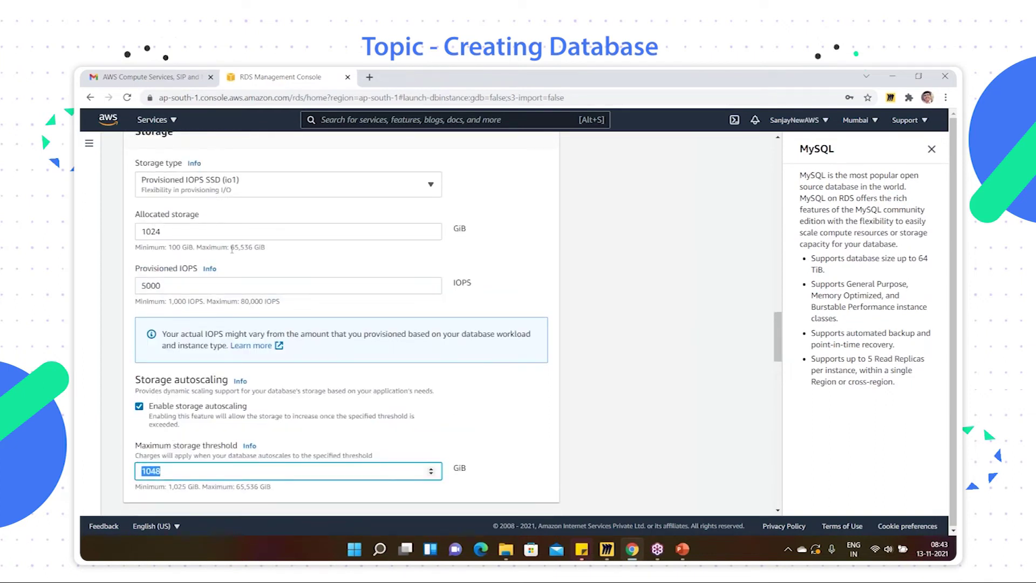
drag(231, 249, 253, 249)
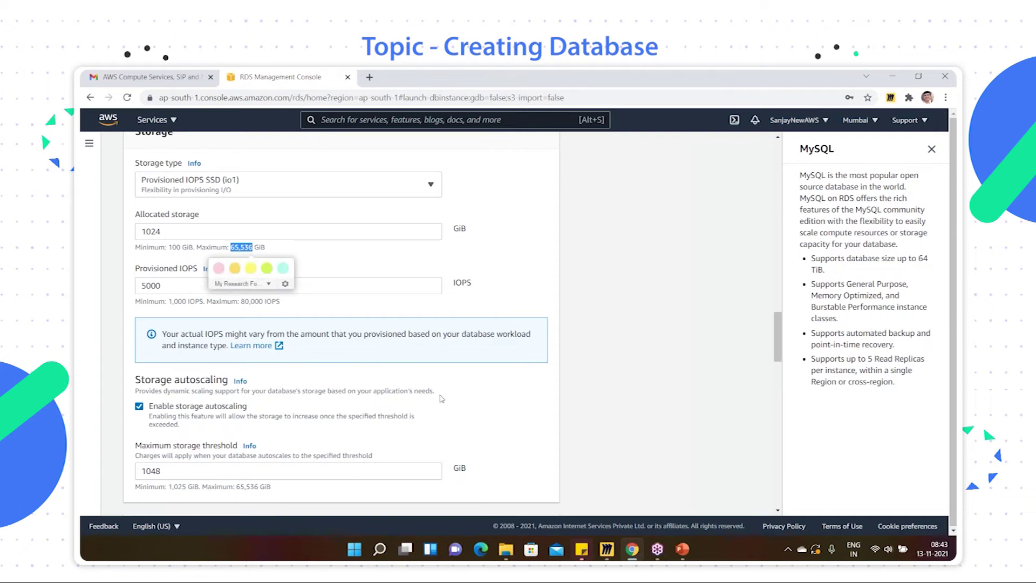
scroll(441, 398, down, 3)
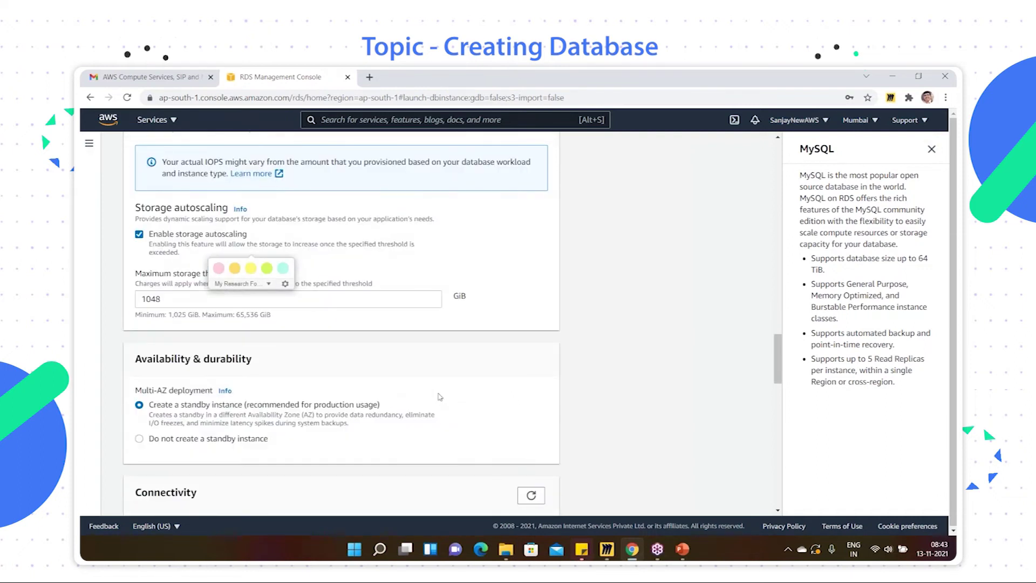
click(356, 373)
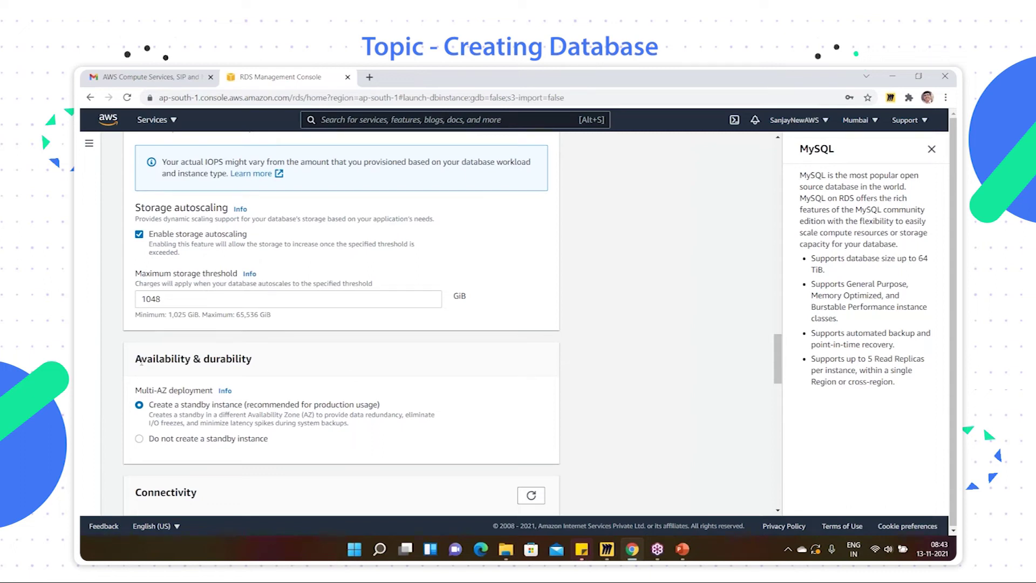
drag(141, 362, 273, 362)
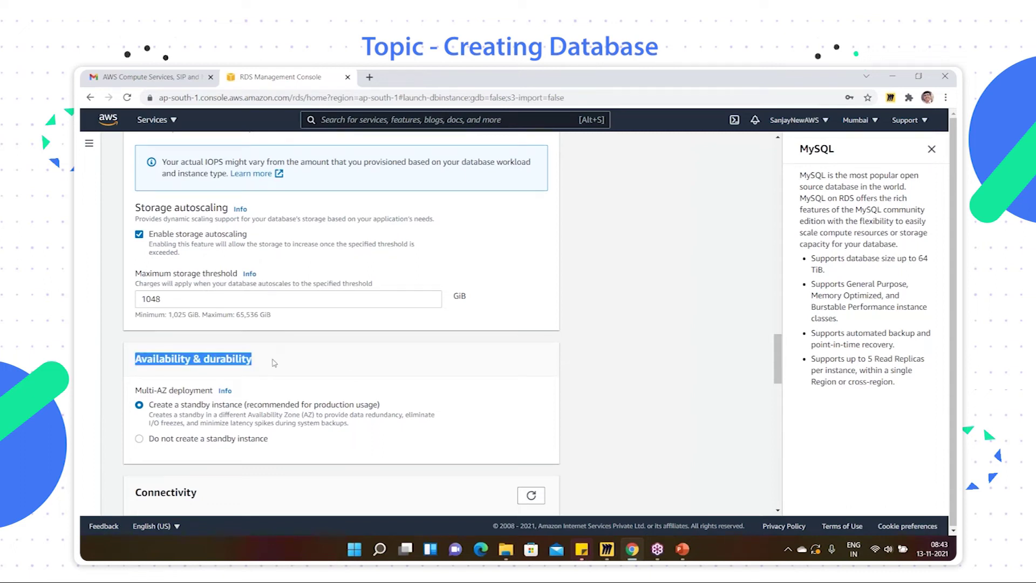
click(321, 363)
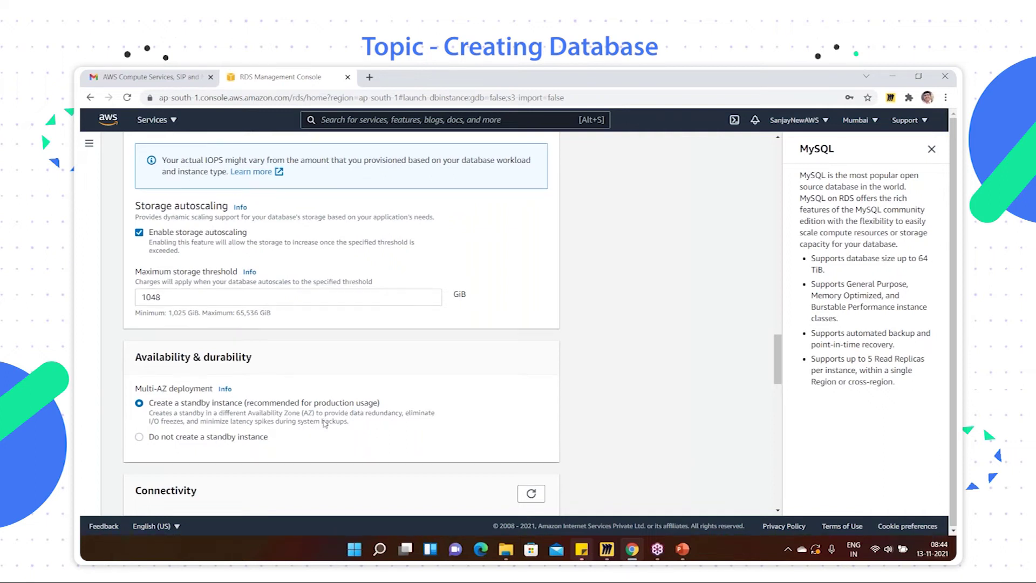
scroll(324, 424, down, 2)
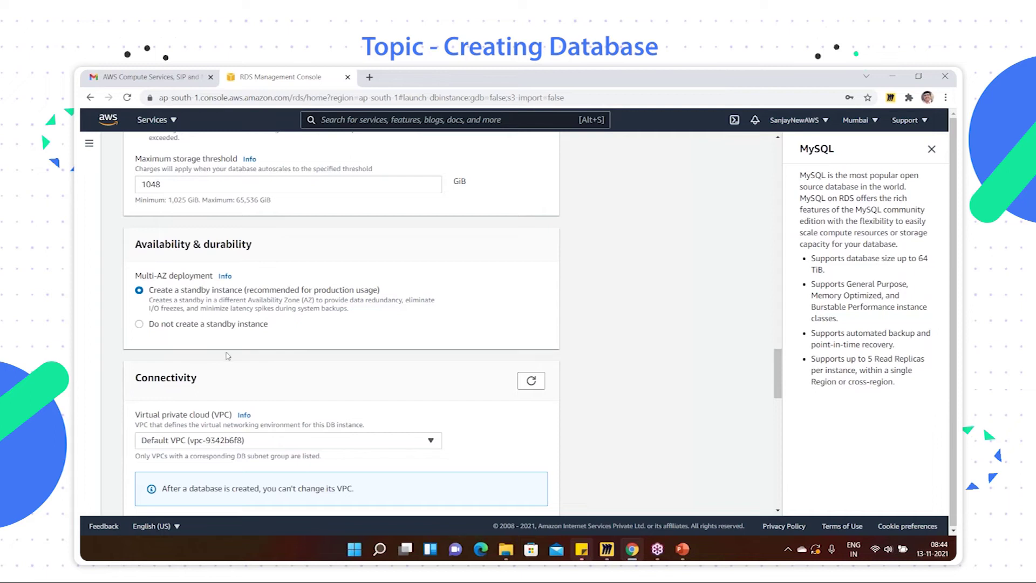
Keep the database in the Default VPC (vpc-9342b6f8).
scroll(231, 353, down, 1)
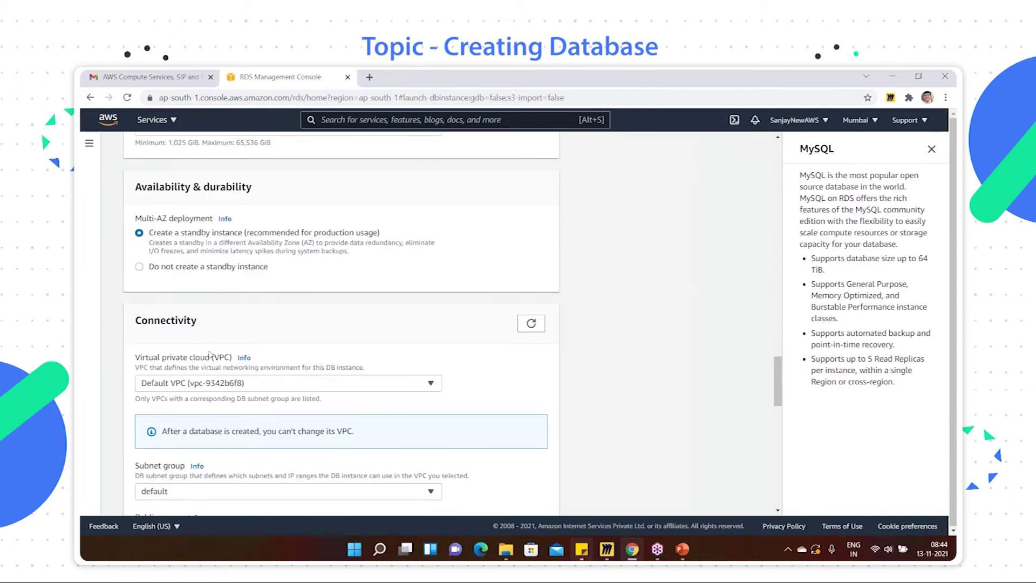
scroll(172, 325, down, 1)
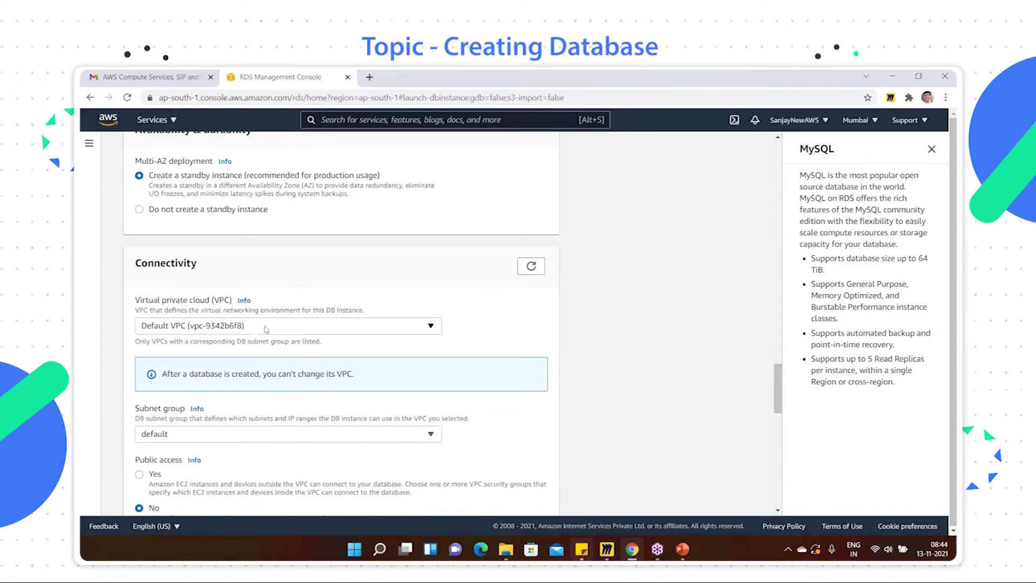
click(276, 328)
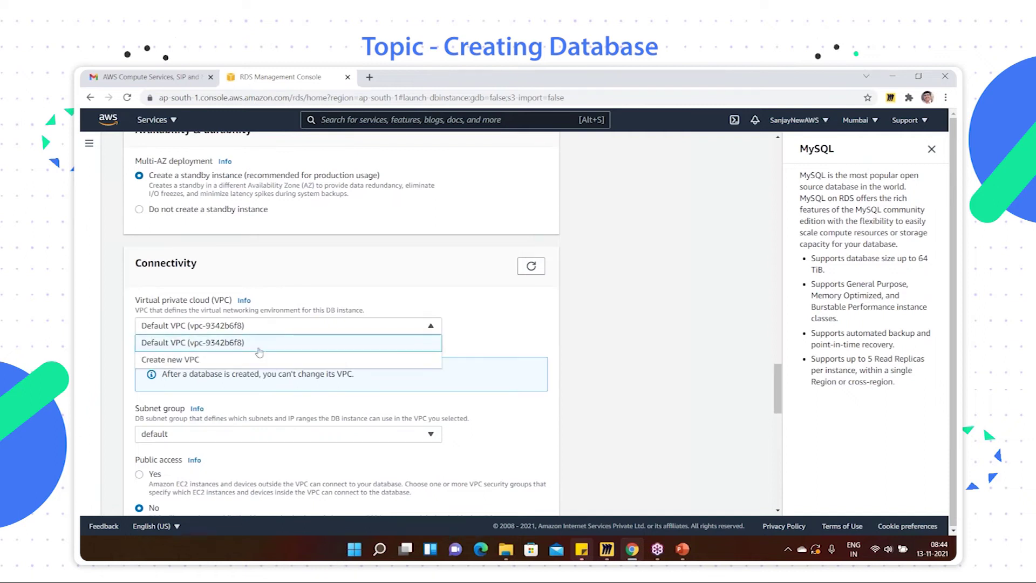
click(263, 344)
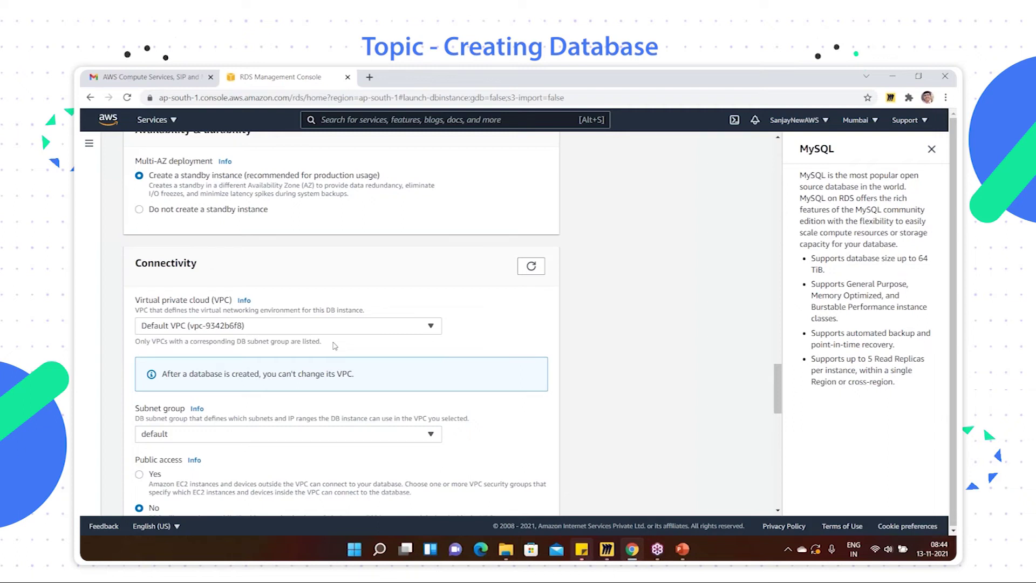
click(332, 330)
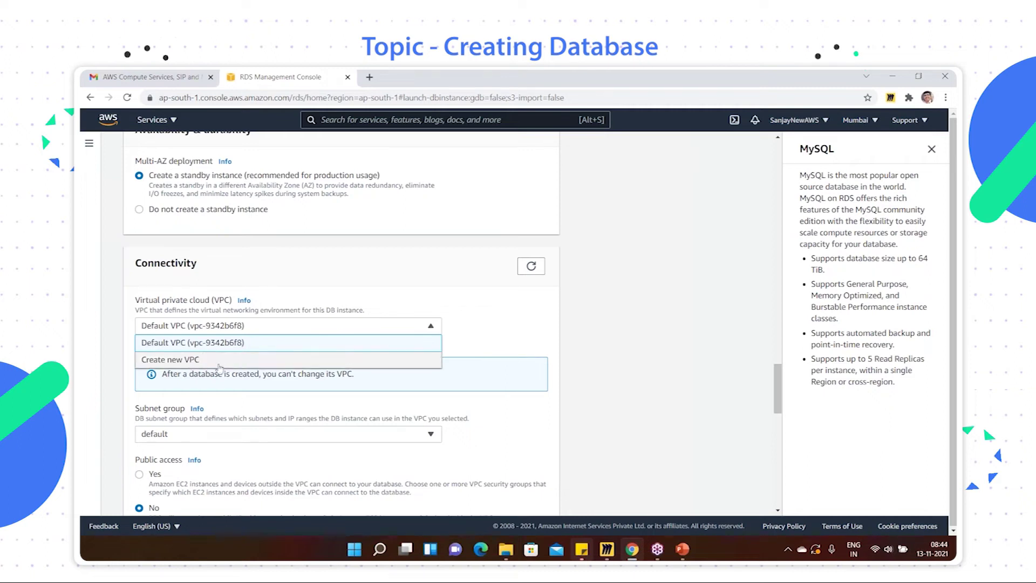
click(249, 343)
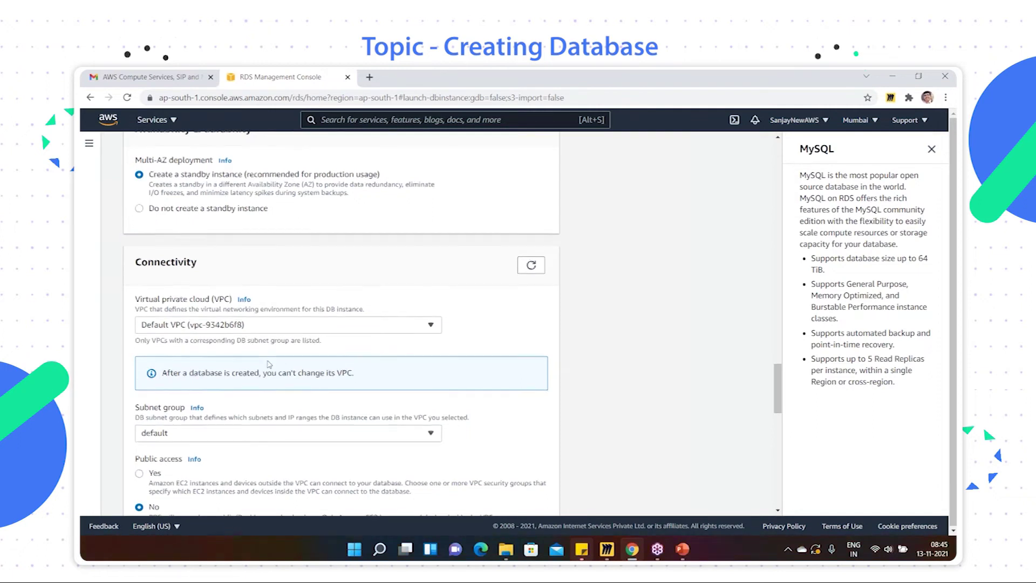
Keep the 'default' subnet group, leaving public access at No.
scroll(291, 356, down, 1)
click(325, 377)
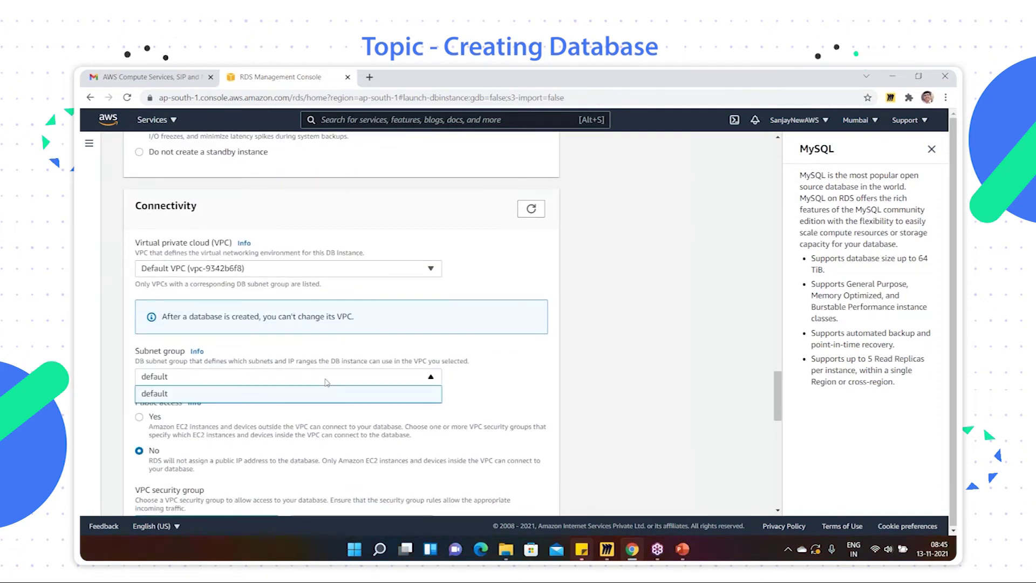
click(325, 381)
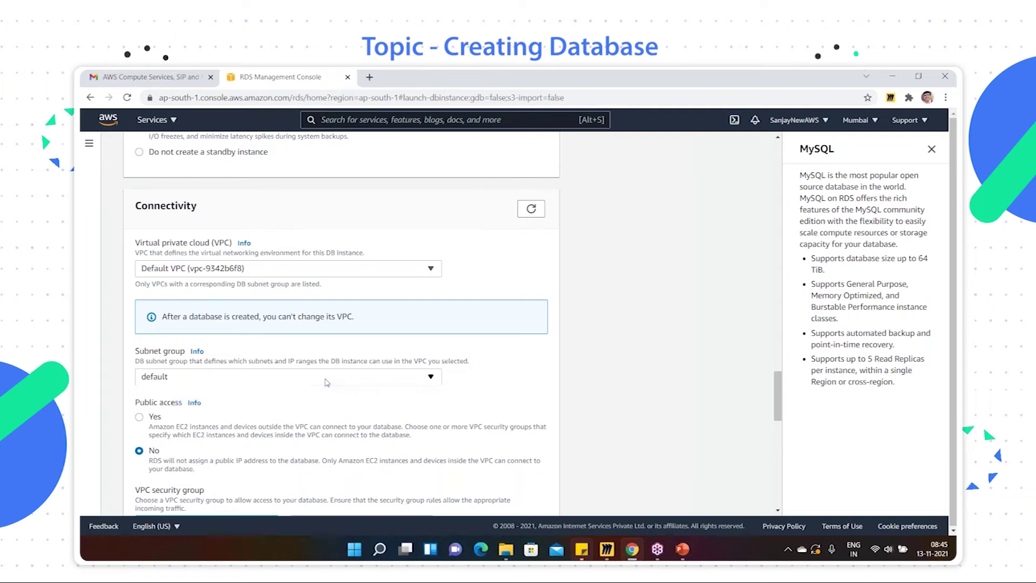
click(326, 377)
click(326, 377)
click(325, 377)
click(326, 377)
click(326, 377)
click(325, 376)
click(325, 376)
click(325, 376)
click(326, 376)
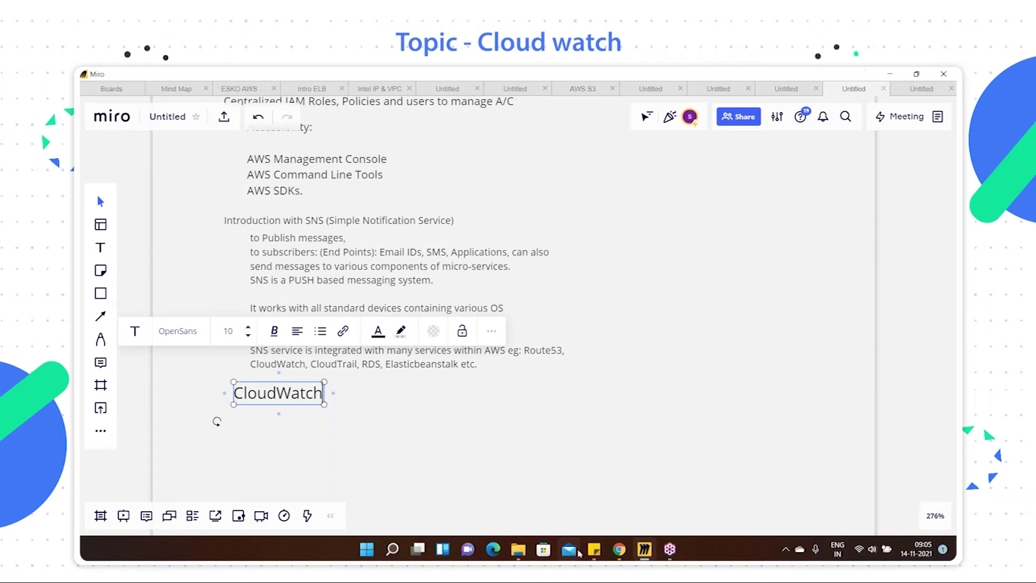
Add a 'Basic Level' text note just below the CloudWatch heading.
click(403, 423)
scroll(404, 423, down, 3)
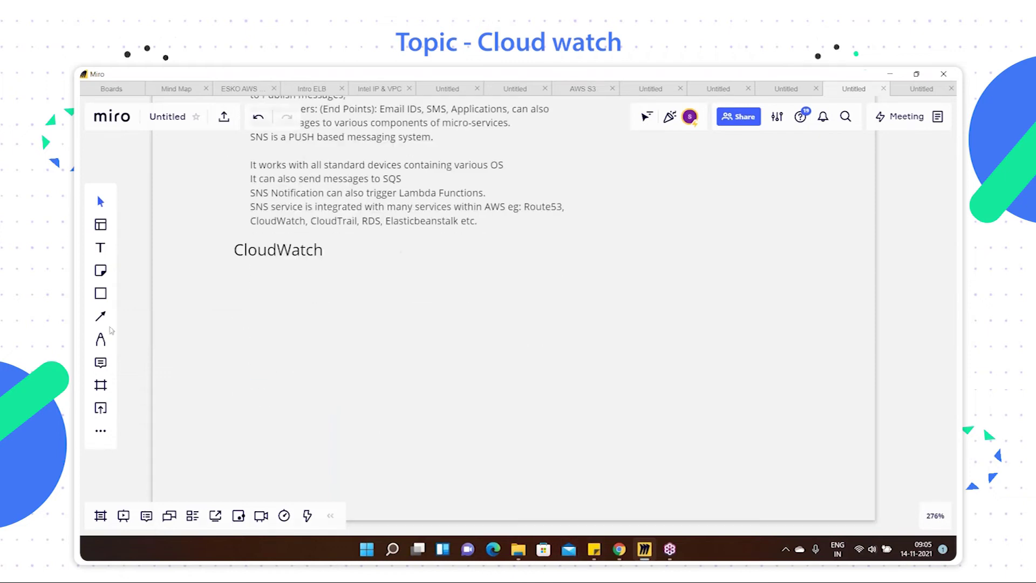
click(100, 247)
click(287, 282)
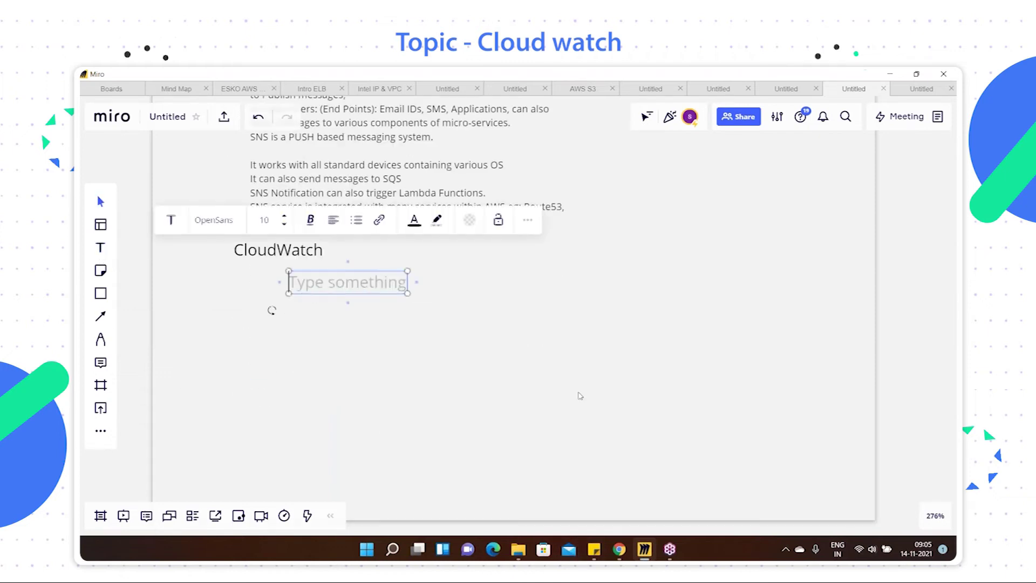
text(Basic)
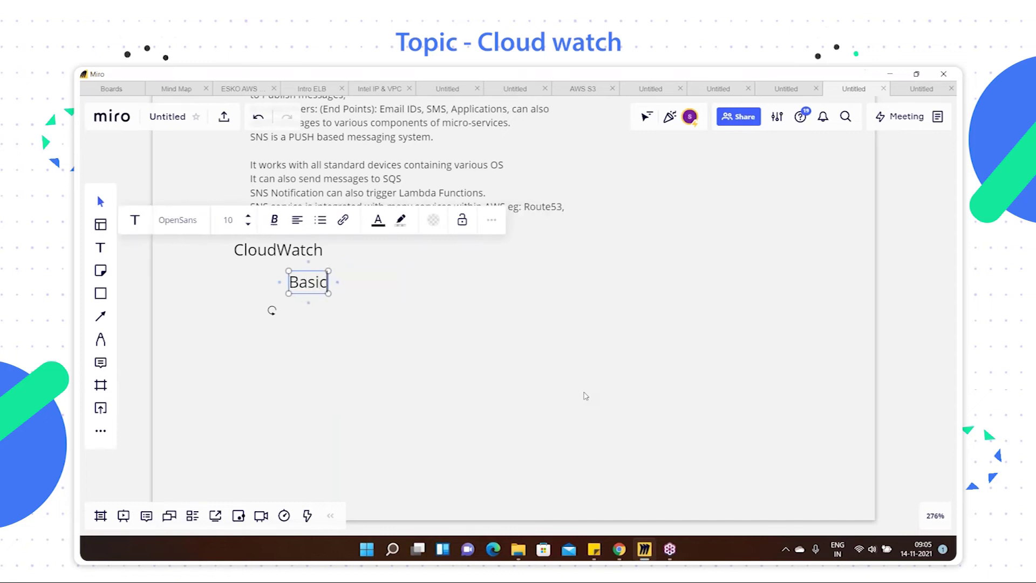
text( L)
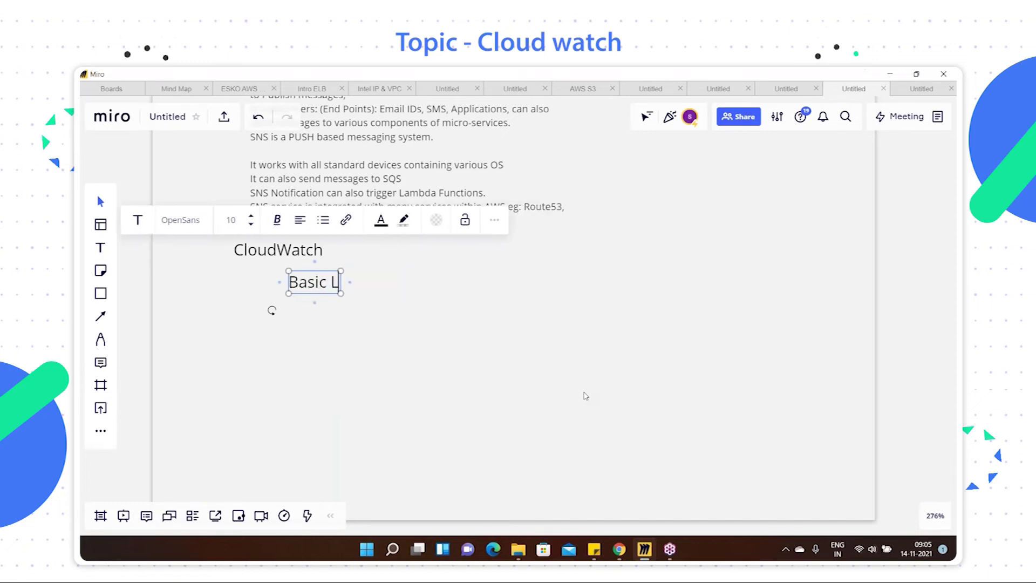
text(evel)
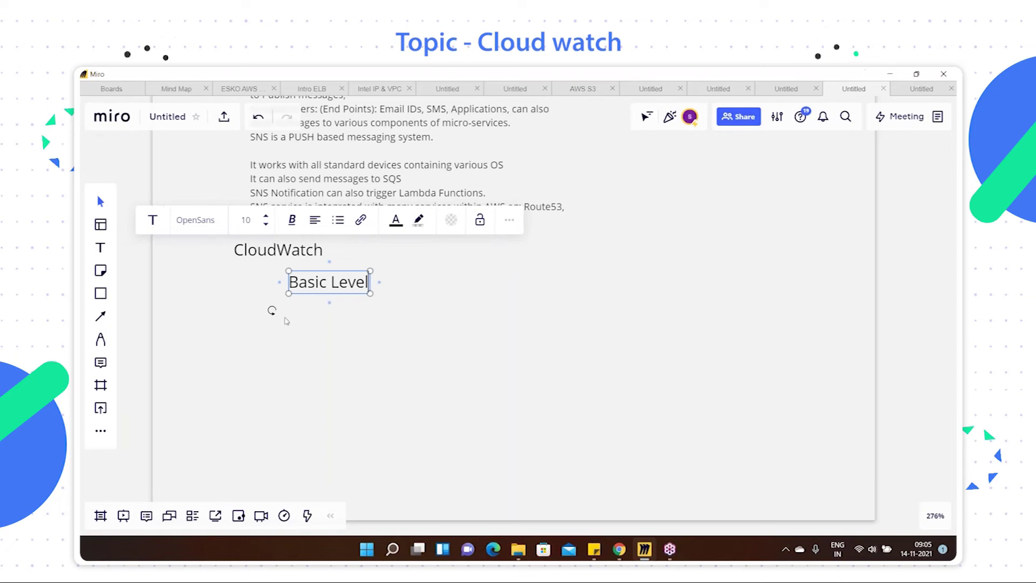
click(292, 314)
key(t)
Add an 'Enhanced (Detailed)' note, fix its misspelling, and drag it lower on the board.
click(291, 312)
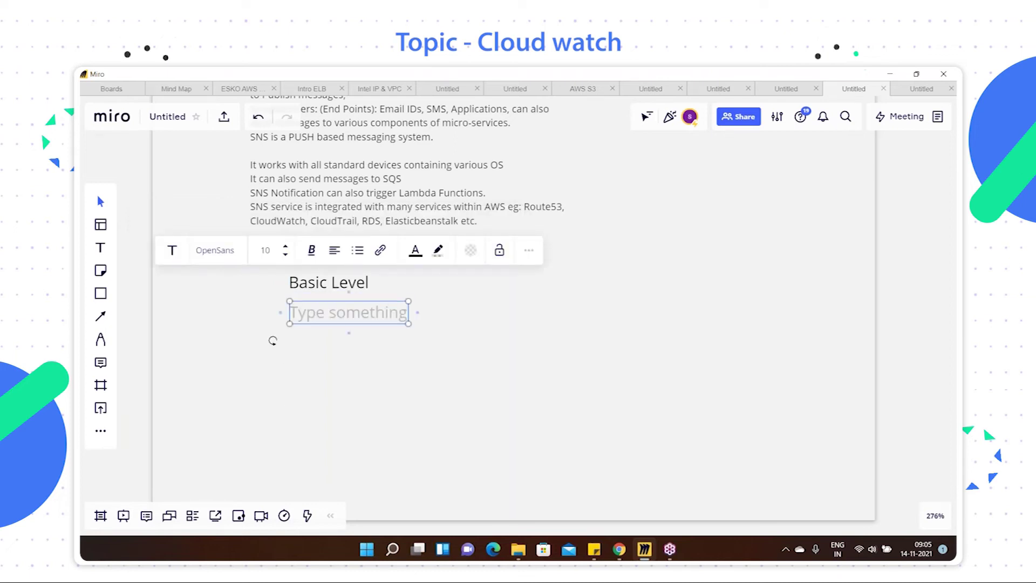
text(Enand)
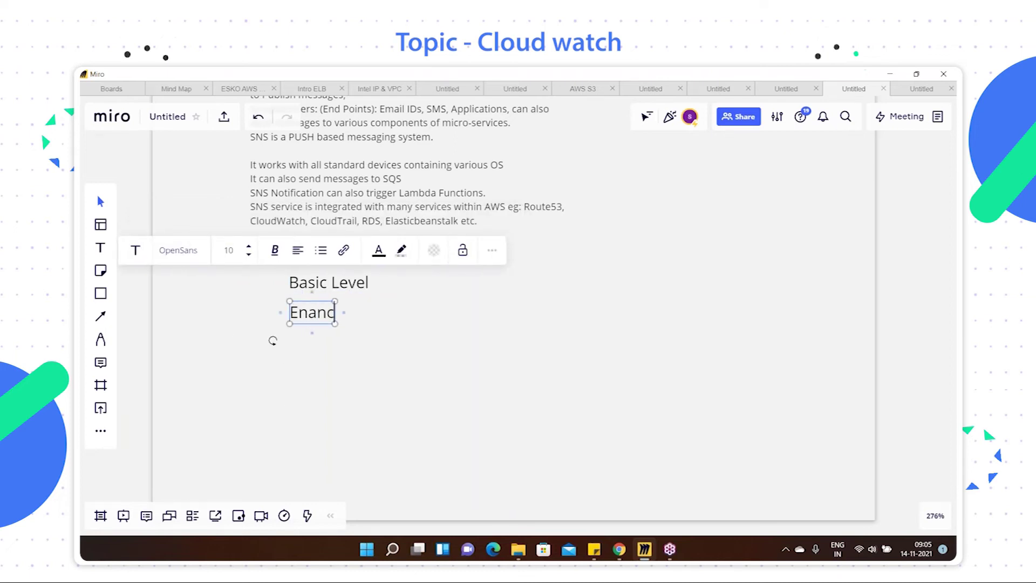
key(BackSpace)
text(ced (Detailed))
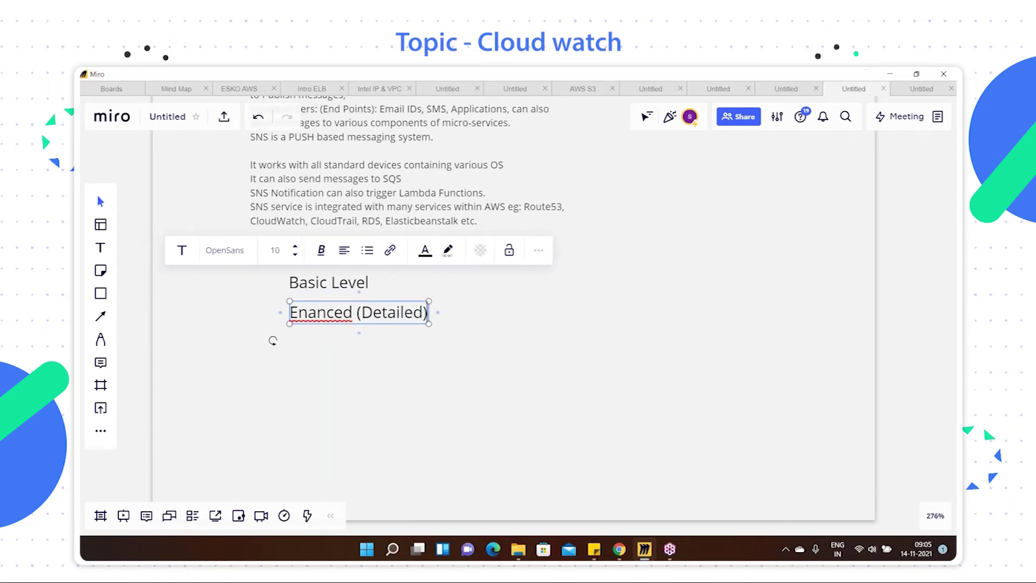
click(307, 317)
text(h)
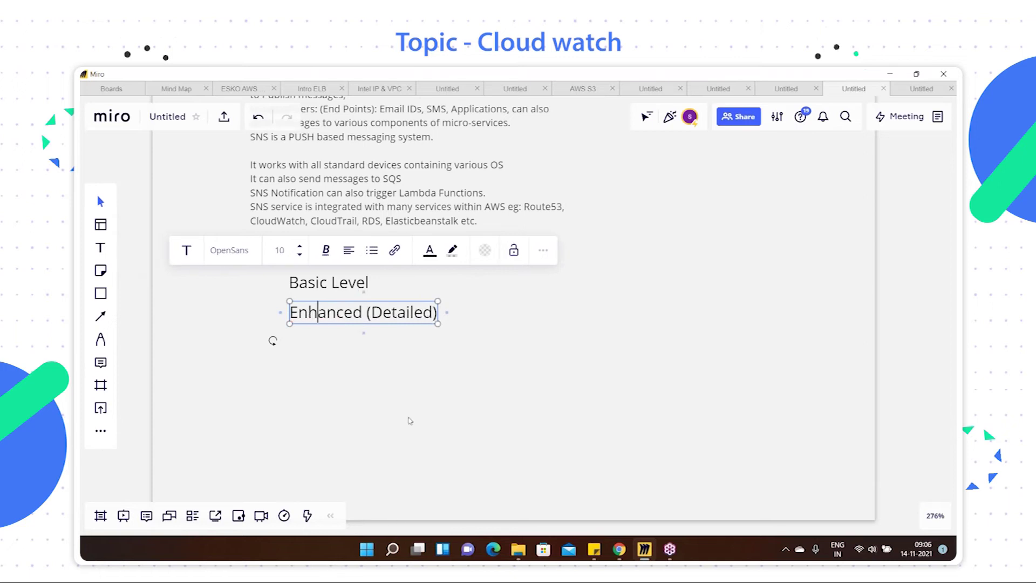
click(410, 420)
drag(351, 317, 351, 422)
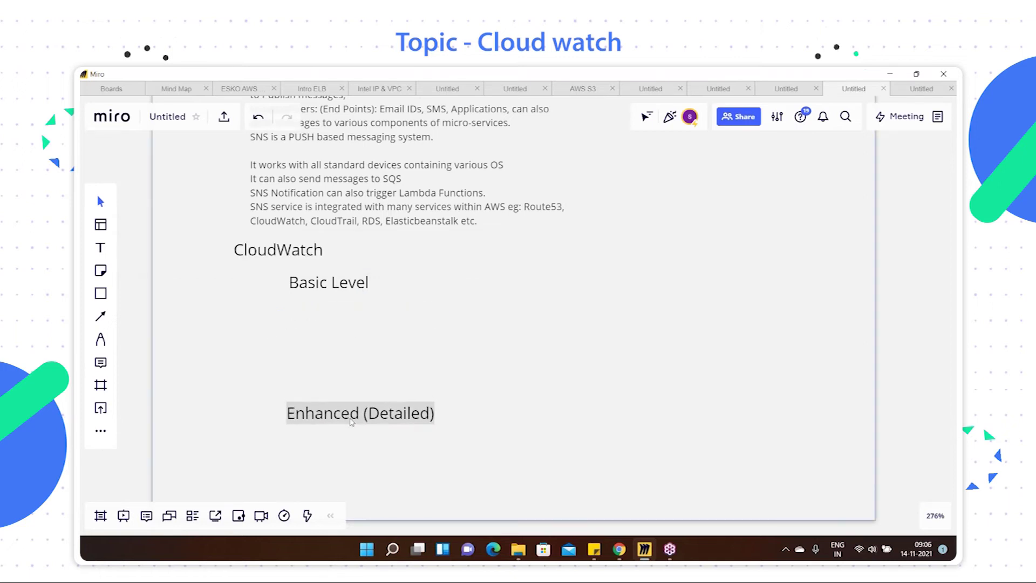